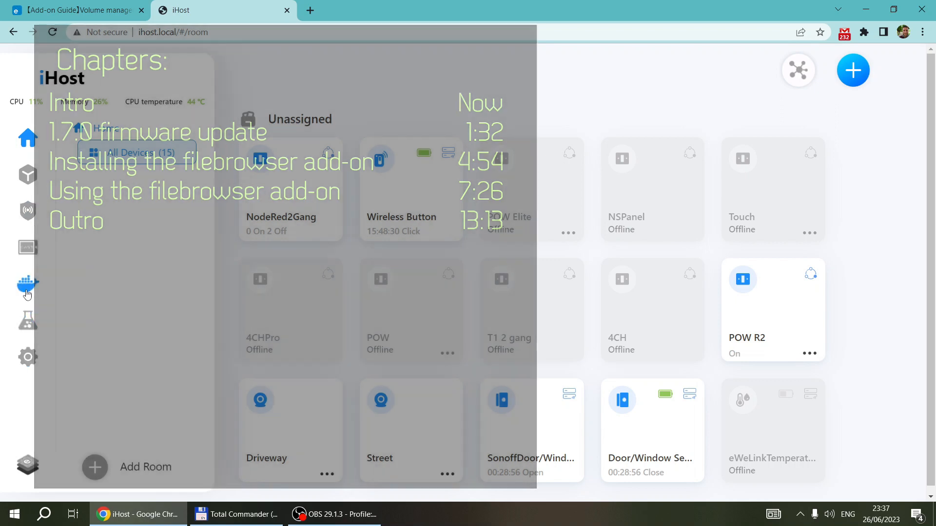
Step: Open the details of the filebrowser/filebrowser add-on and launch its web interface on port 1234
left_click(27, 291)
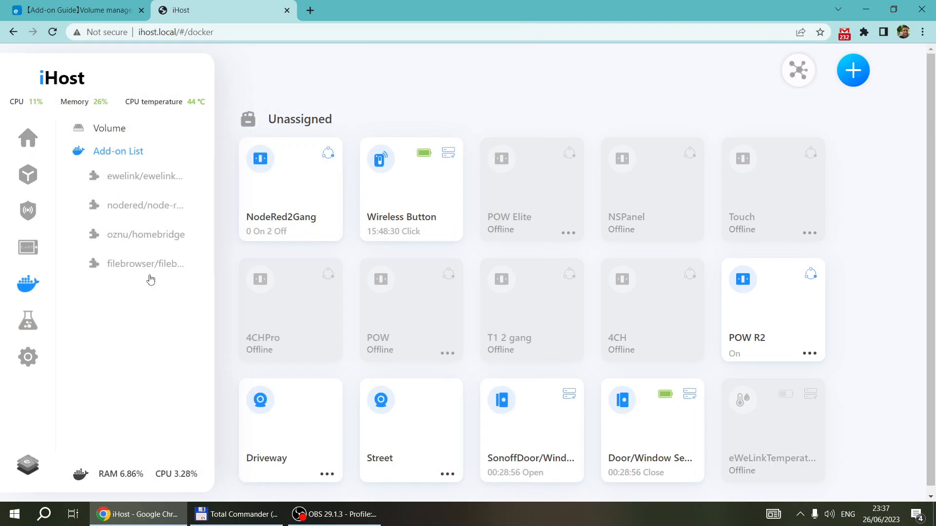
left_click(148, 274)
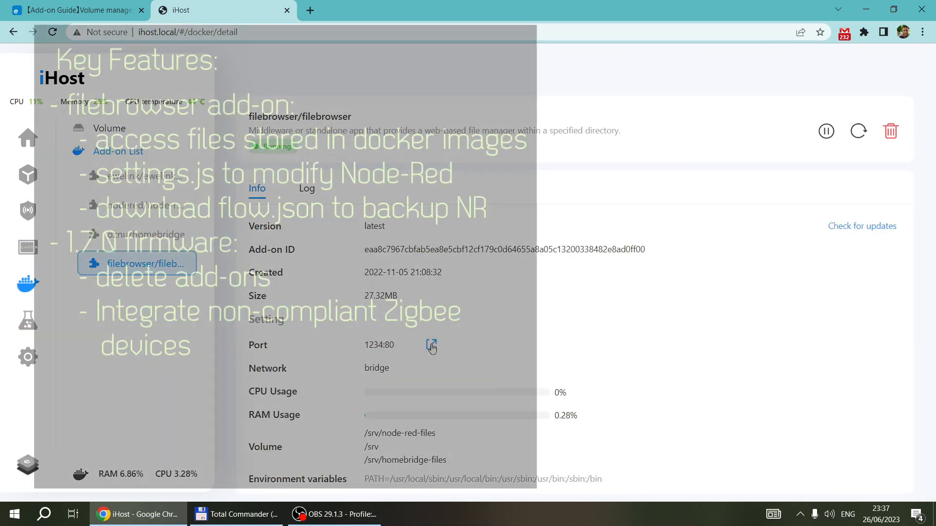
left_click(432, 346)
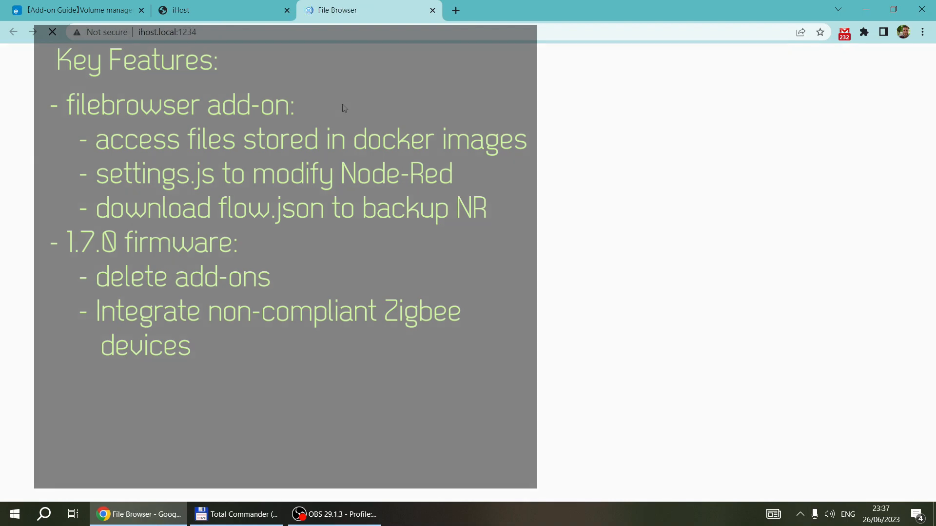
Step: Log in to File Browser with the saved admin username and password
left_click(469, 295)
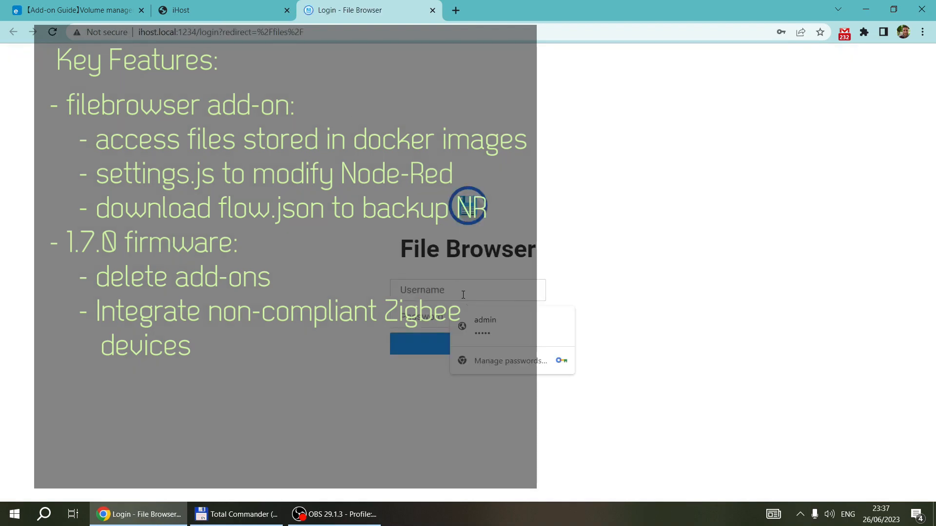
left_click(470, 317)
left_click(465, 347)
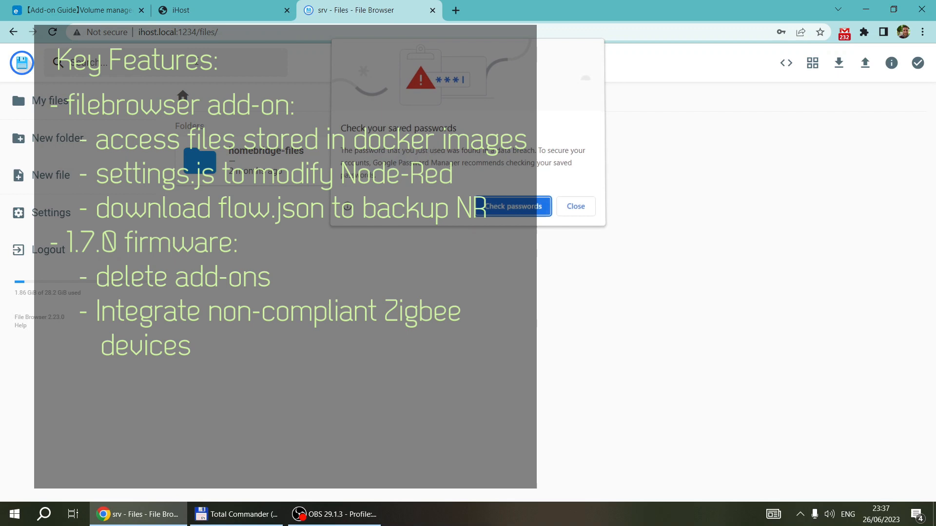
Step: Open settings.js from the node-red-files folder and examine its server, runtime, logging and external module settings
double_click(222, 181)
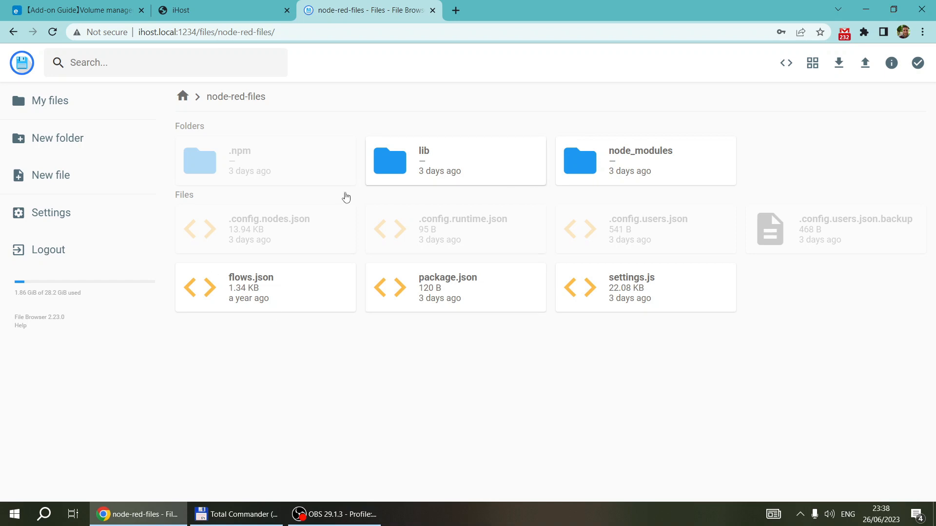
double_click(625, 308)
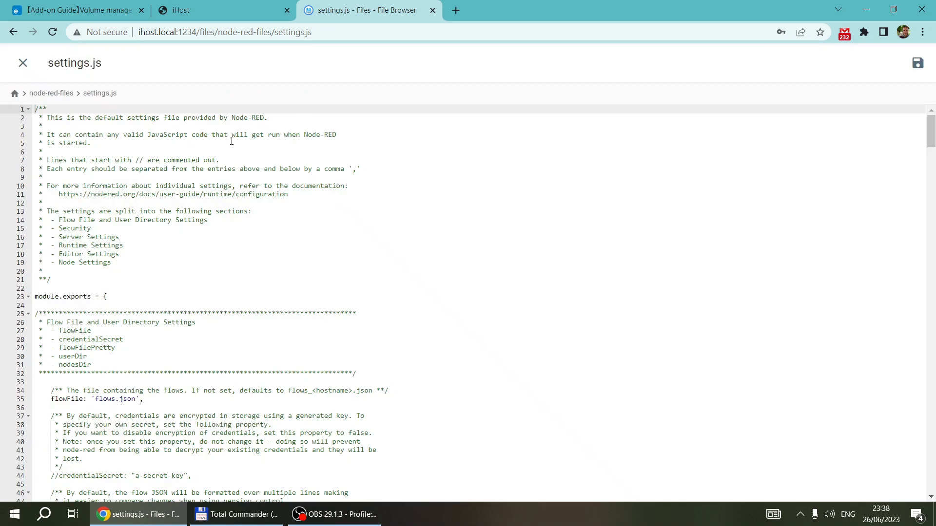
scroll(171, 186, "down", 20)
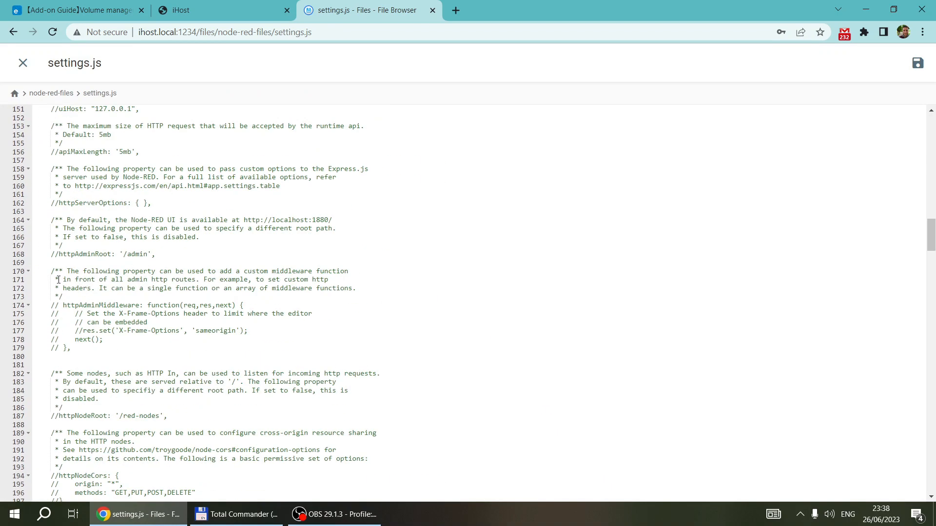
scroll(62, 291, "up", 5)
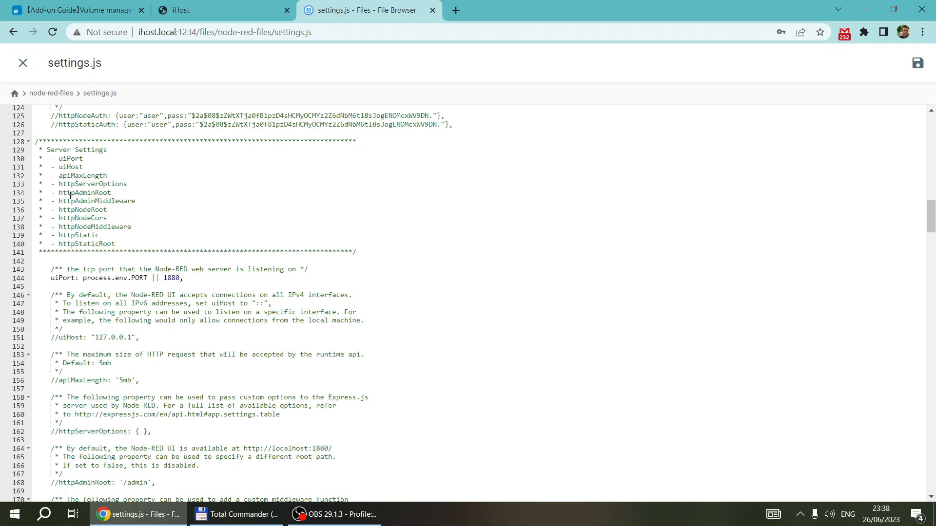
scroll(70, 196, "down", 9)
scroll(70, 195, "down", 1)
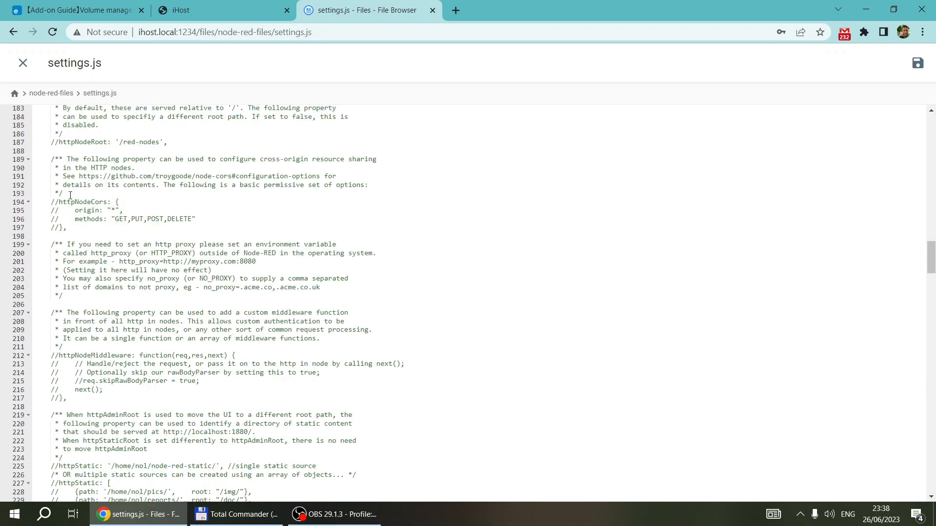
scroll(70, 196, "down", 20)
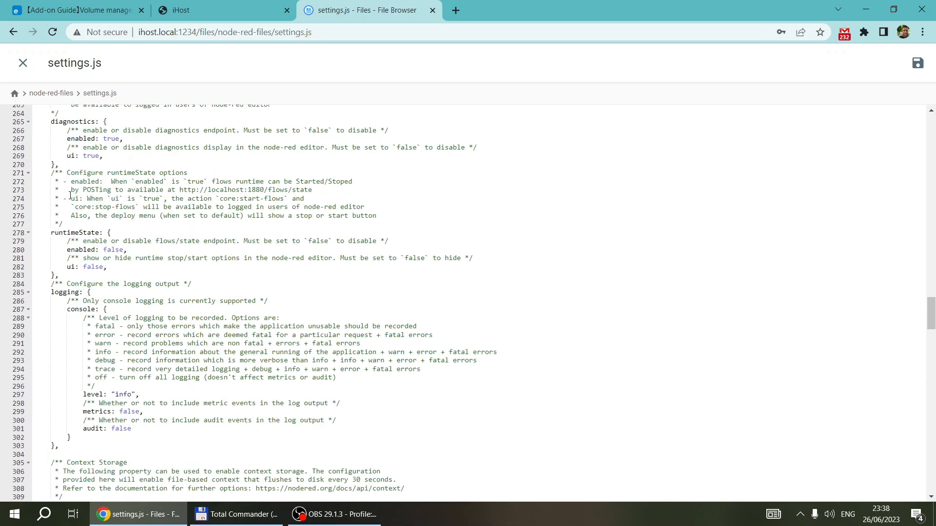
scroll(105, 323, "down", 3)
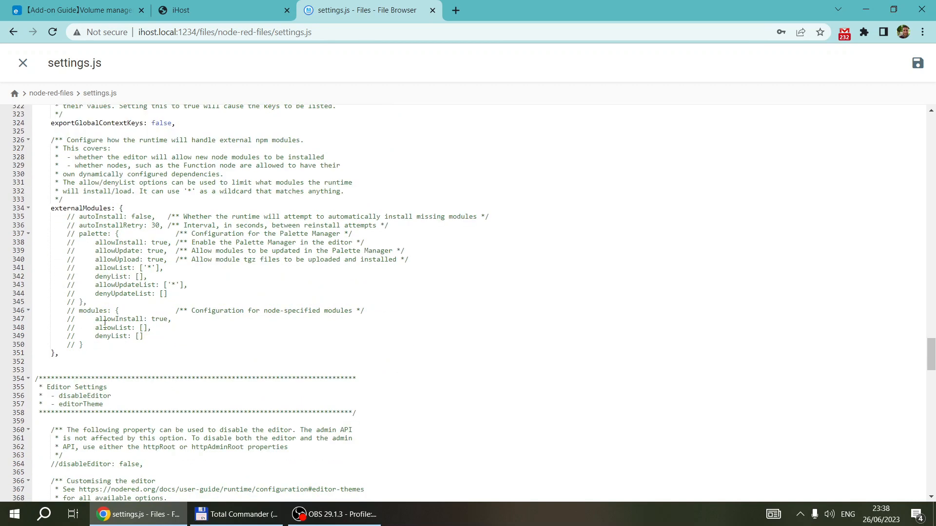
scroll(121, 188, "up", 6)
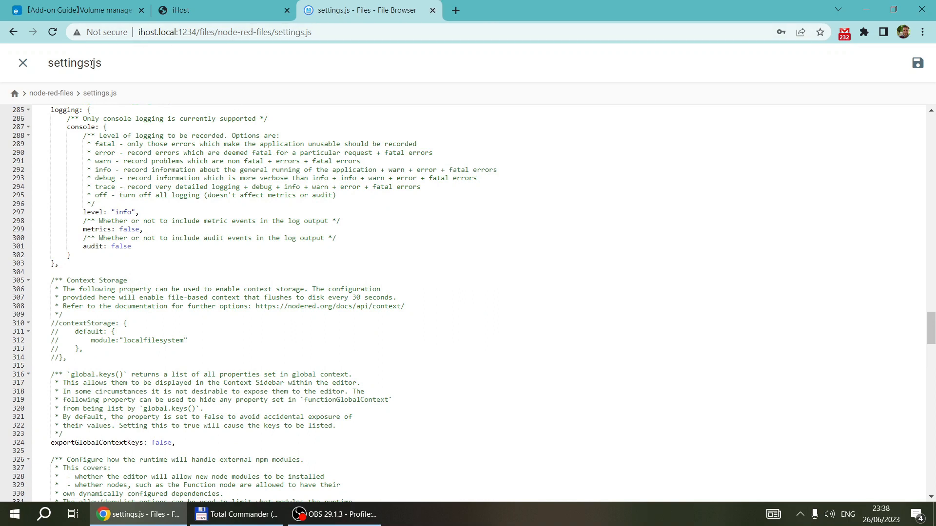
Step: Close settings.js and select the flows.json file in the node-red-files folder
left_click(23, 63)
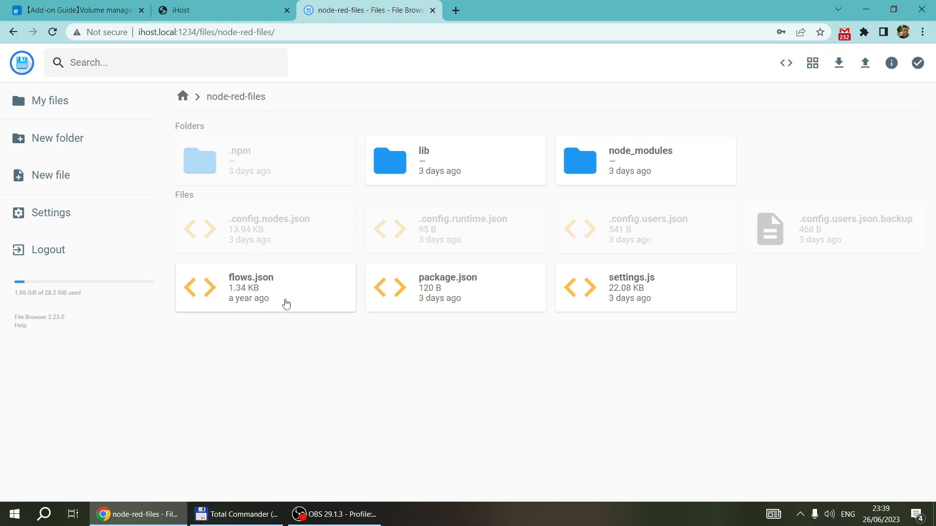
left_click(328, 309)
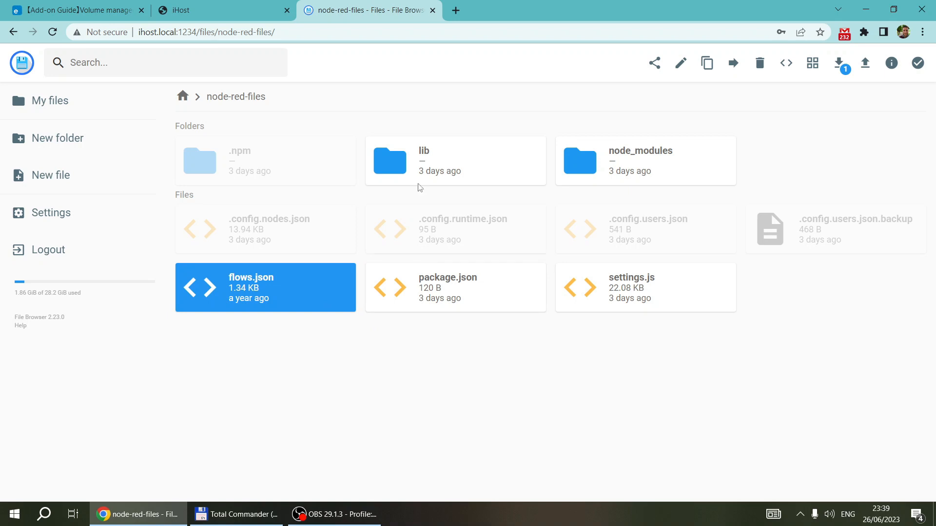
Step: Return to iHost and check the eWeLink CUBE version and running status in its settings
left_click(197, 11)
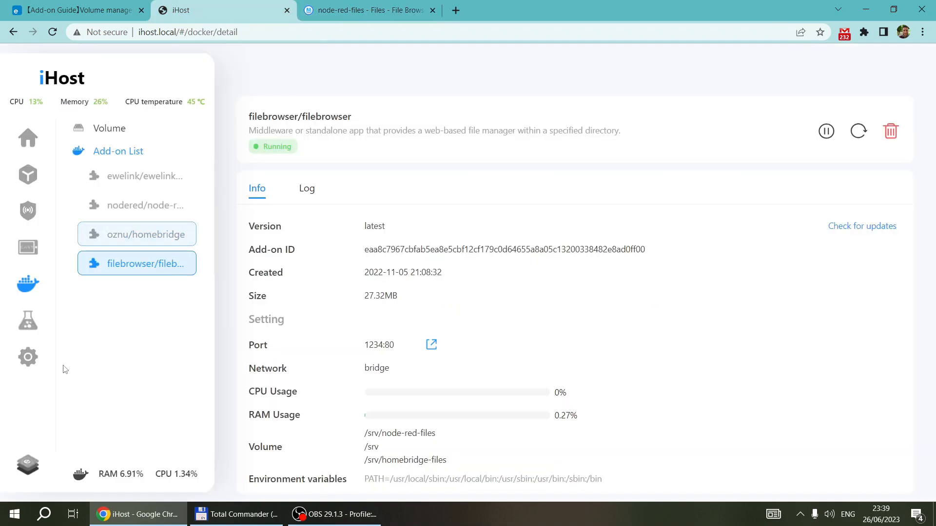
left_click(27, 354)
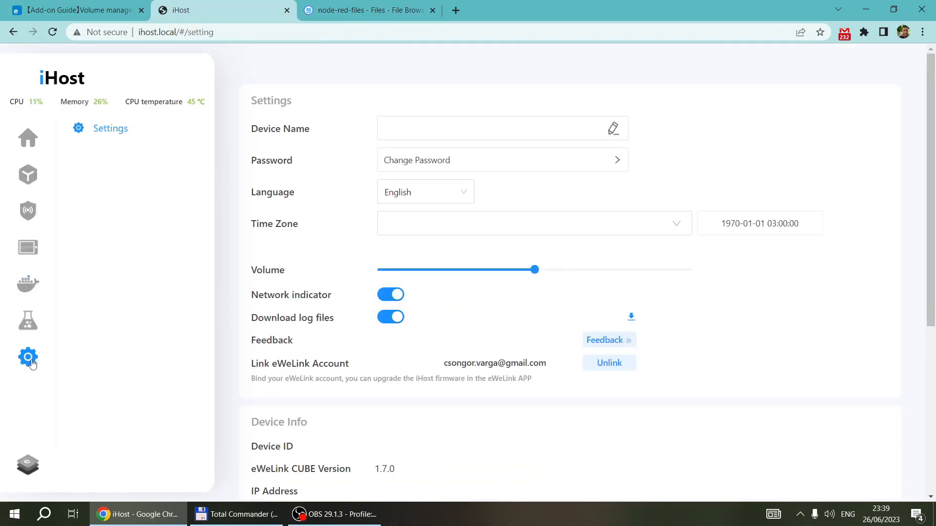
scroll(665, 271, "down", 3)
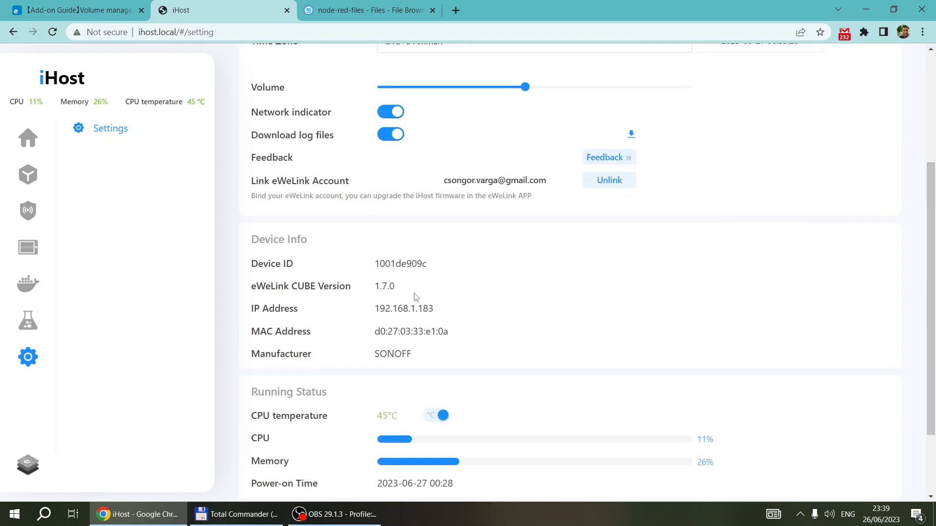
left_click_drag(373, 286, 414, 291)
left_click(415, 292)
scroll(401, 293, "down", 2)
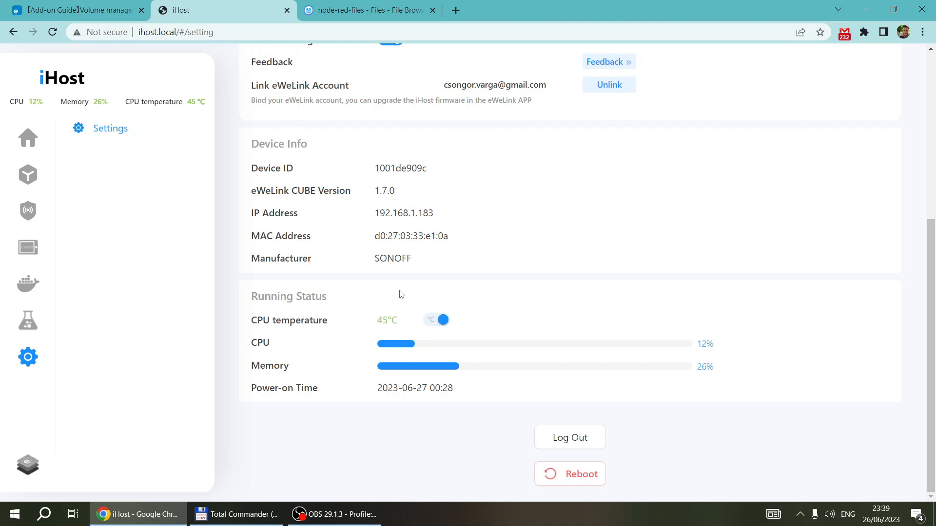
Step: Set the iHost time zone to UTC+2 CET and check the power-on time in the running status
scroll(401, 293, "up", 5)
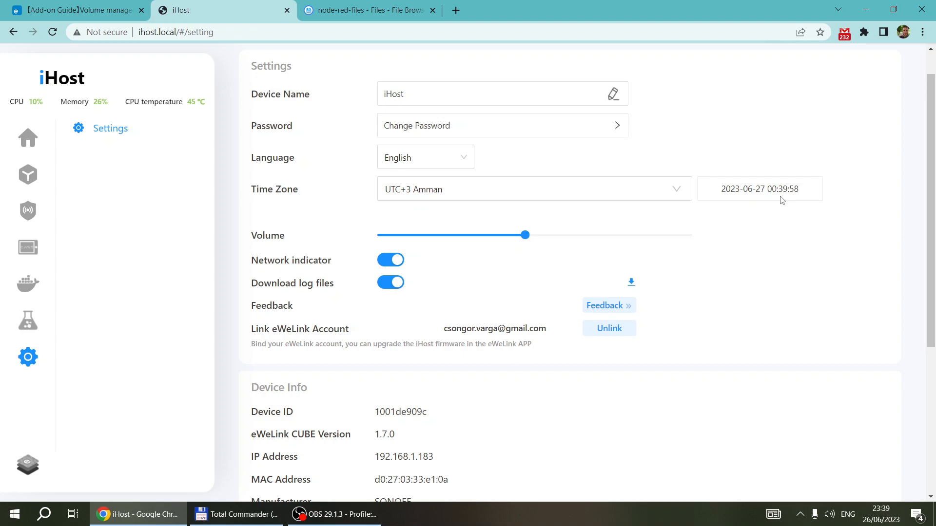
left_click(677, 188)
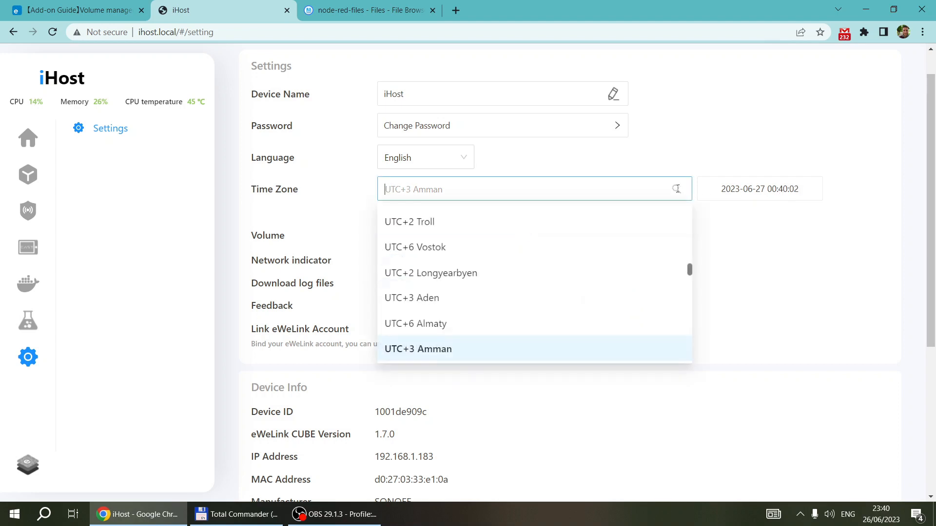
scroll(491, 291, "up", 3)
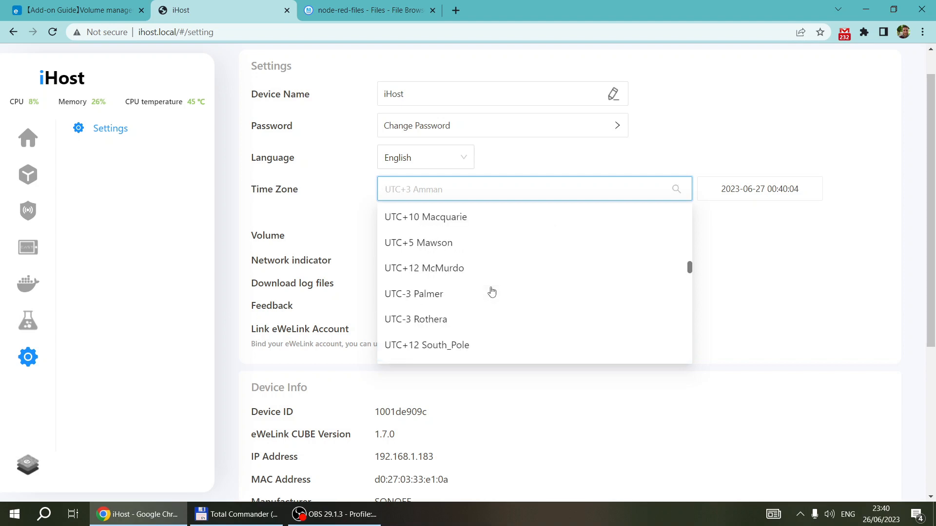
scroll(491, 290, "down", 7)
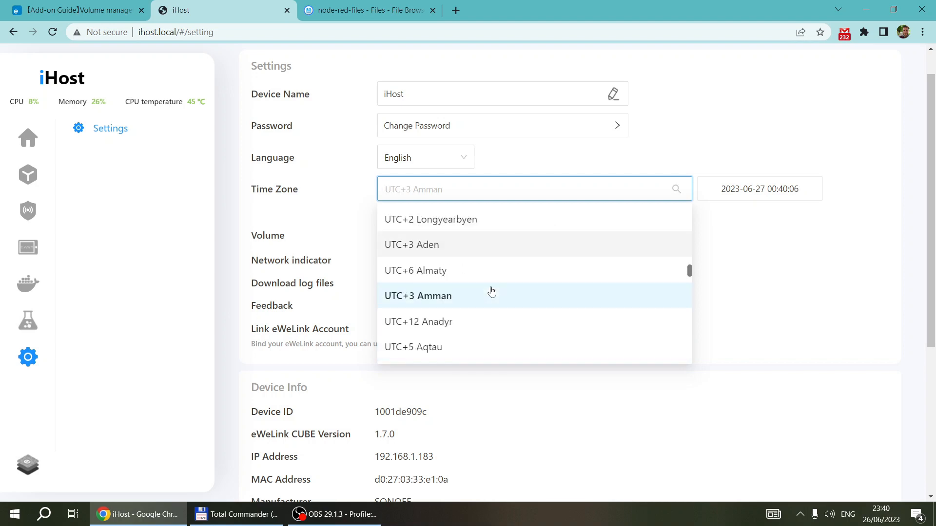
scroll(491, 291, "down", 15)
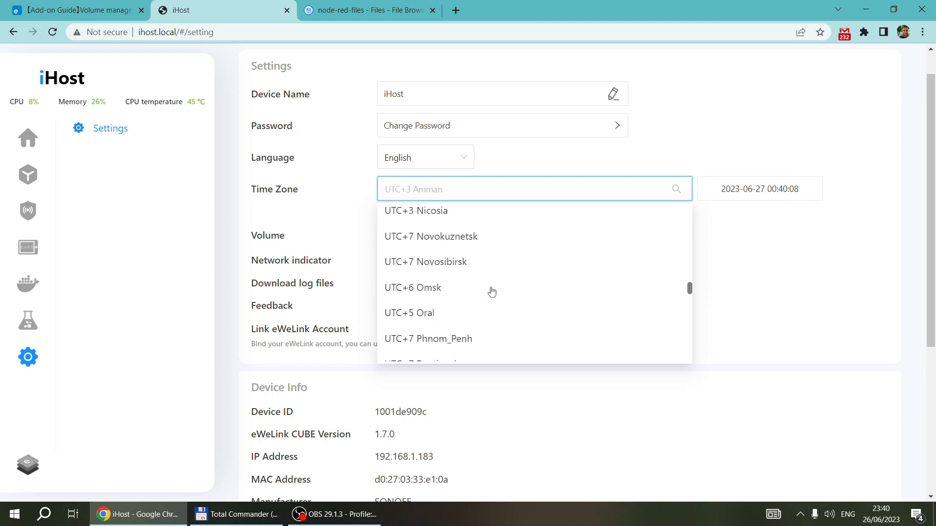
scroll(459, 321, "down", 20)
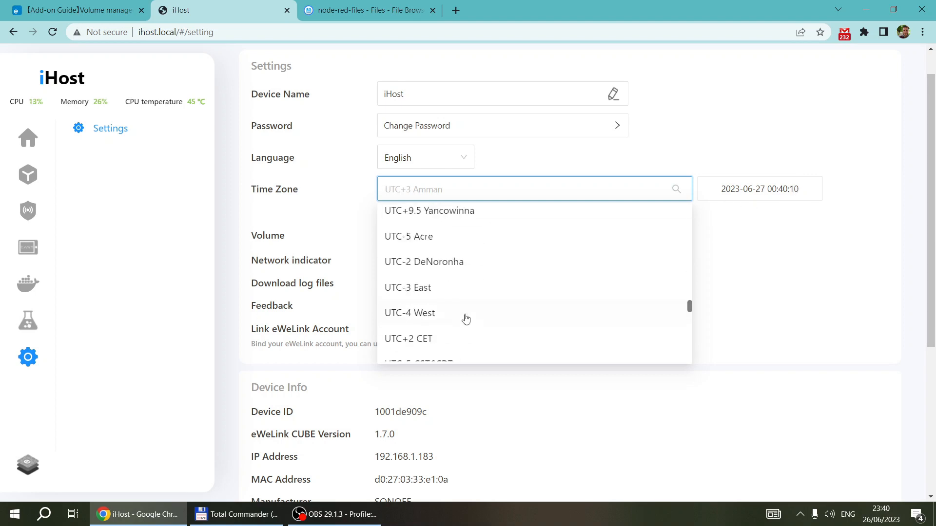
scroll(469, 316, "down", 4)
scroll(469, 316, "up", 7)
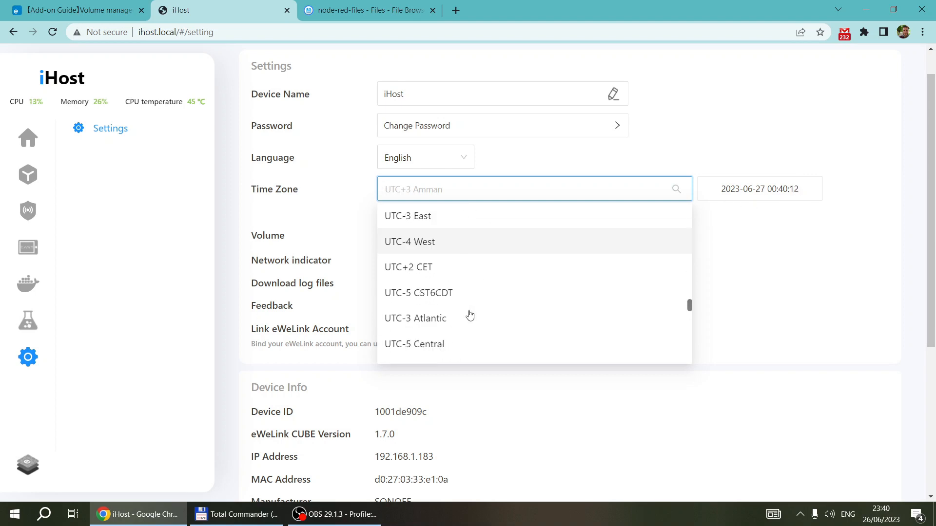
scroll(470, 316, "down", 2)
scroll(469, 314, "down", 1)
scroll(492, 297, "up", 2)
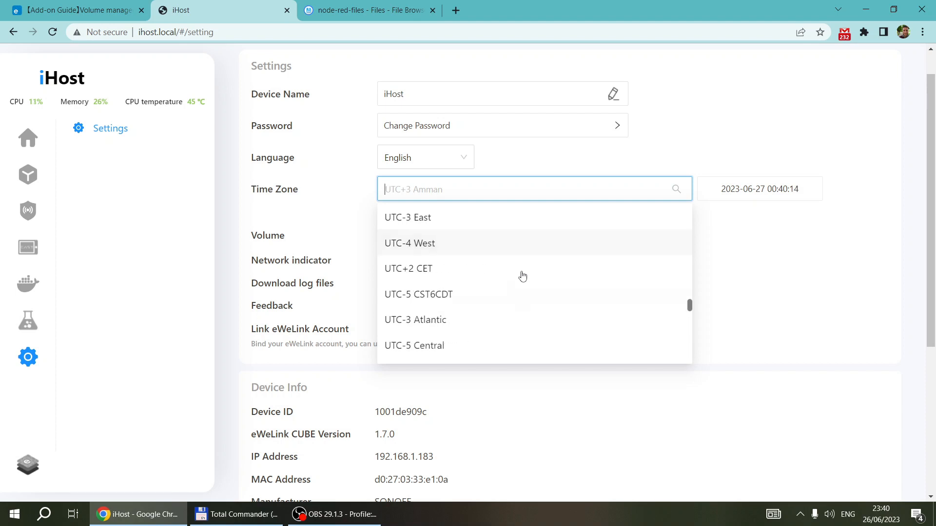
left_click(433, 265)
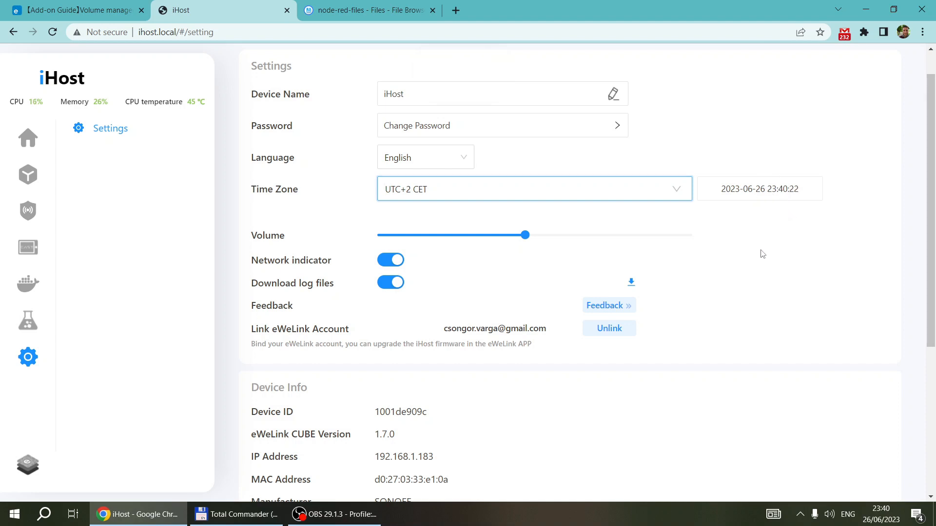
scroll(762, 254, "down", 5)
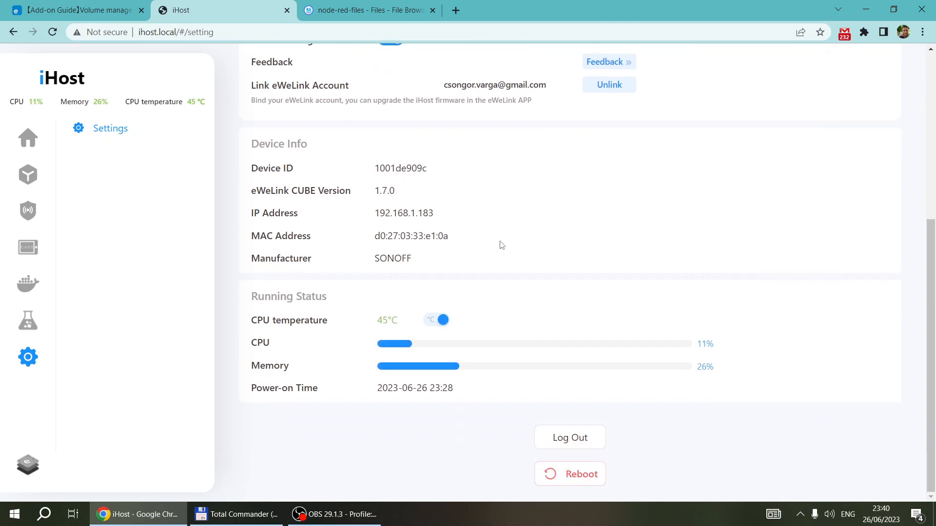
scroll(381, 227, "up", 6)
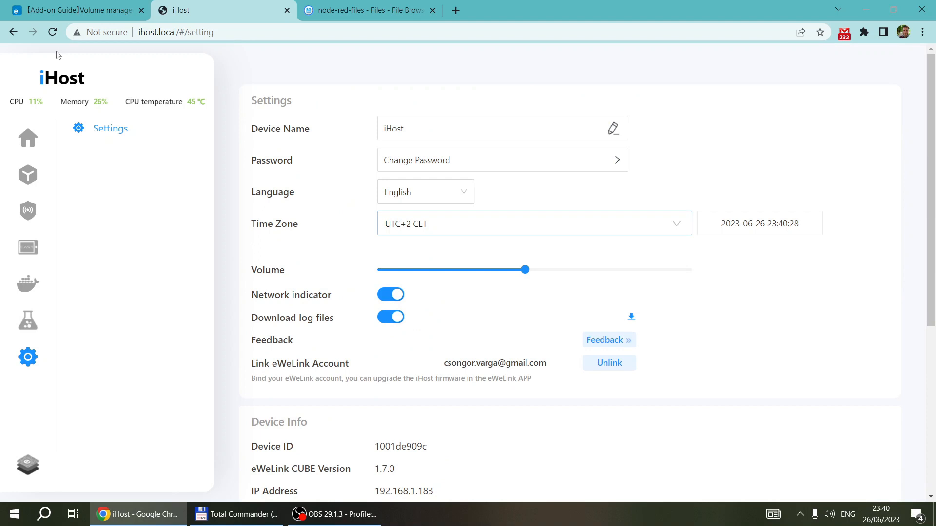
Step: Look through the iHost device list and the Scene, Smart Security and Cast pages
left_click(24, 146)
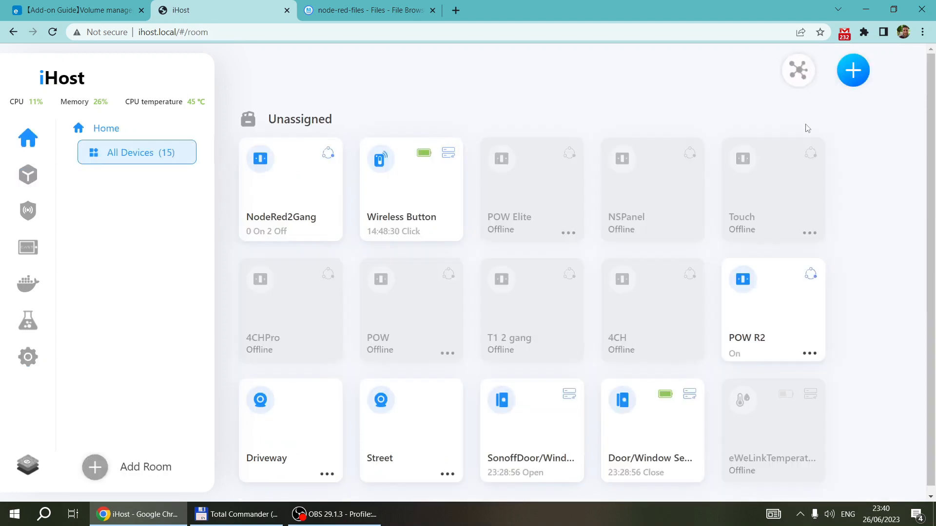
scroll(358, 275, "down", 1)
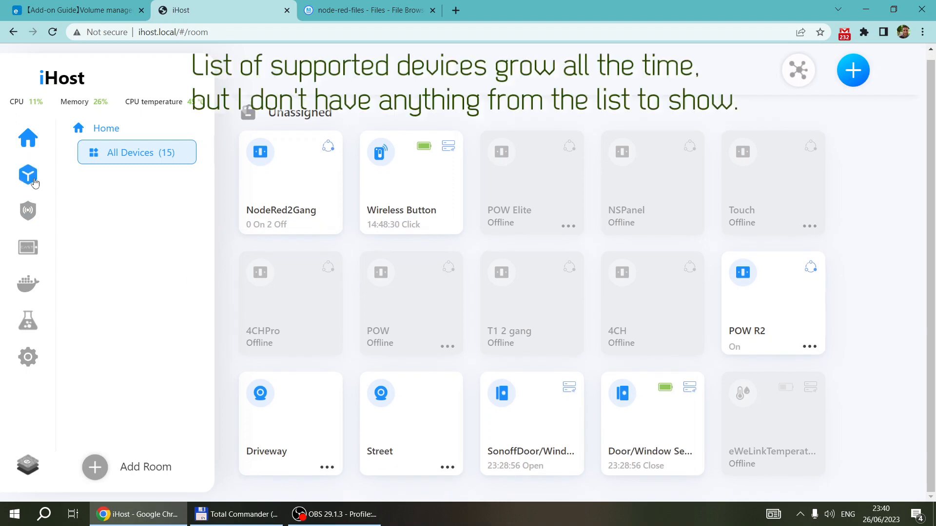
left_click(31, 220)
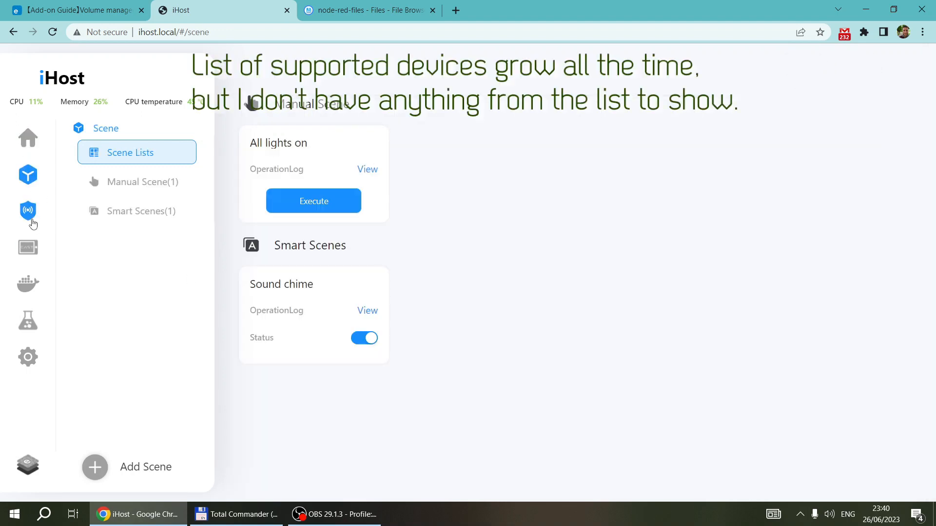
left_click(29, 219)
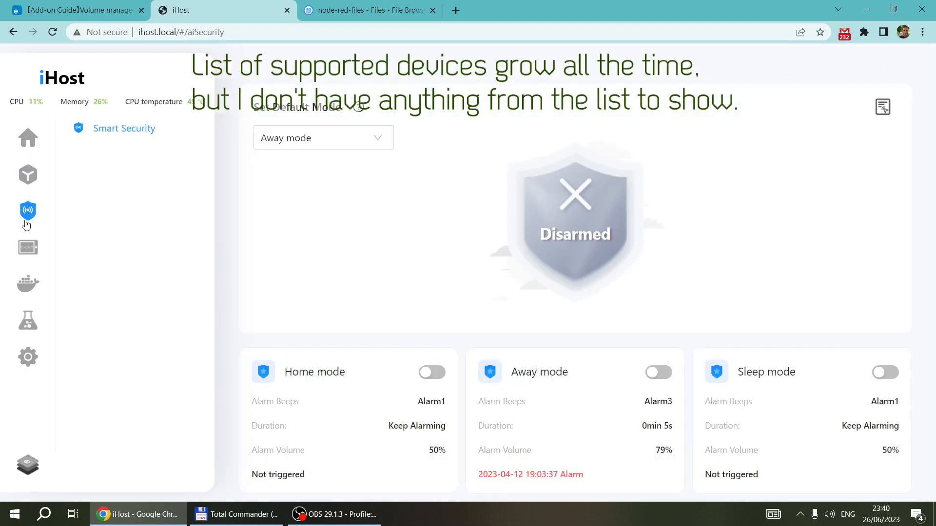
left_click(27, 261)
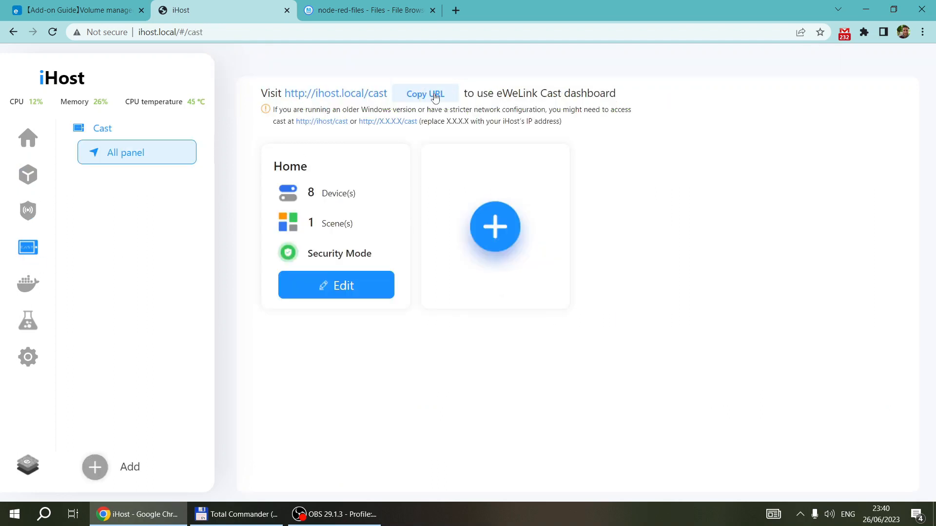
Step: Open the Home cast panel for editing, review its devices, scenes and settings, and close it without saving
left_click(338, 288)
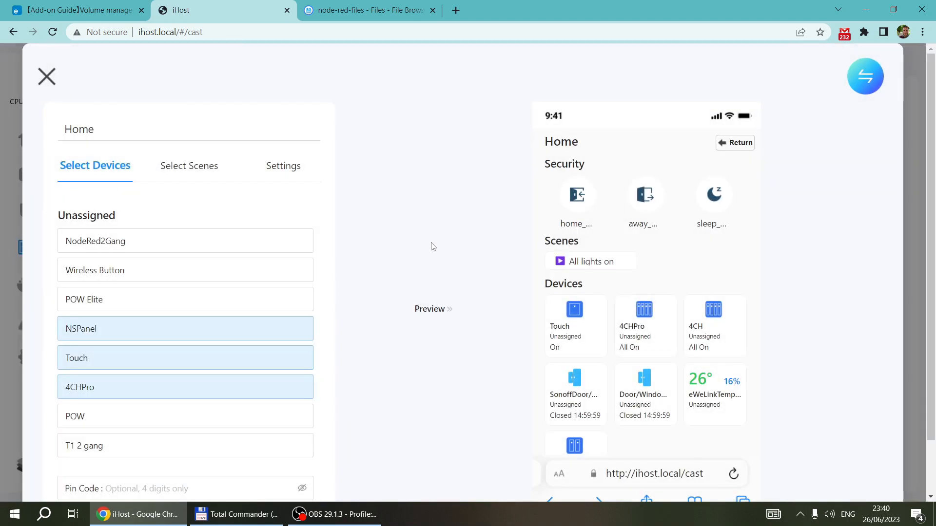
left_click_drag(195, 166, 200, 166)
left_click(298, 166)
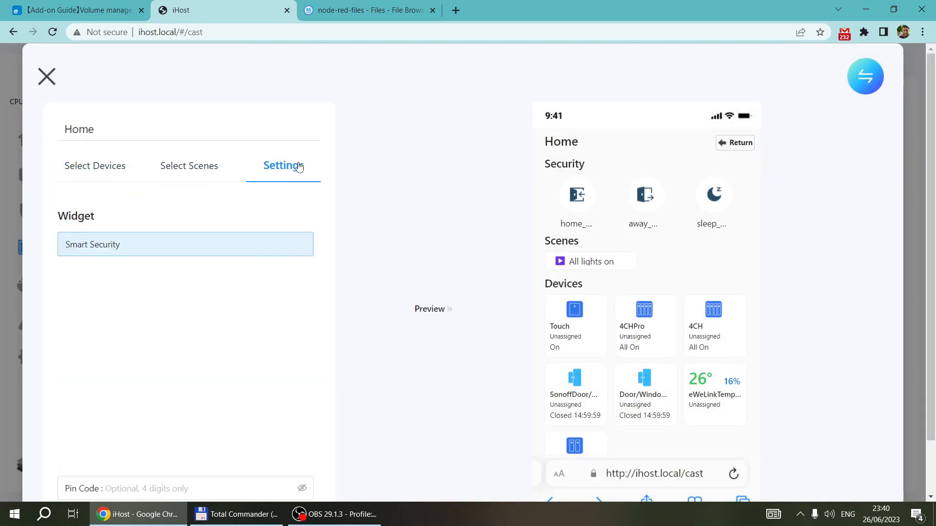
scroll(497, 250, "down", 1)
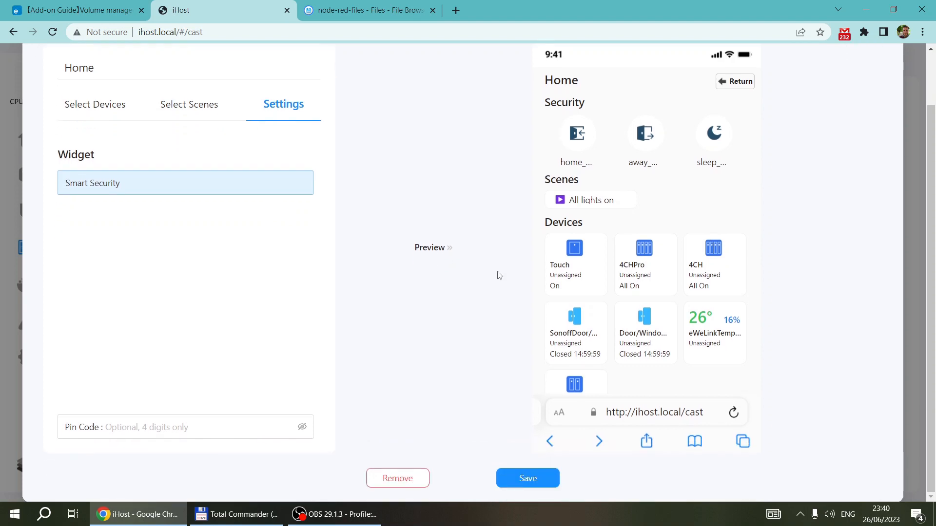
scroll(497, 250, "up", 1)
left_click(49, 76)
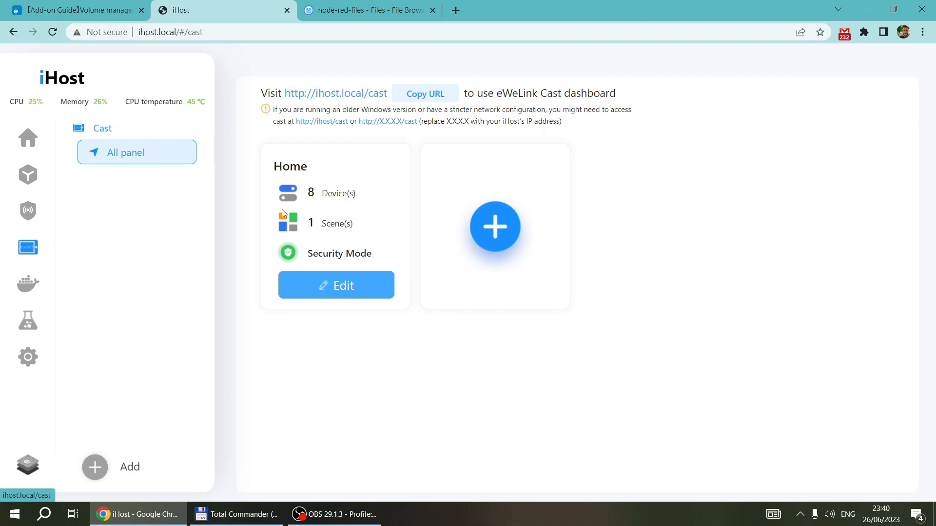
Step: View the list of installed Docker add-ons, then open and close the dialog for adding one from Docker hub
left_click(32, 293)
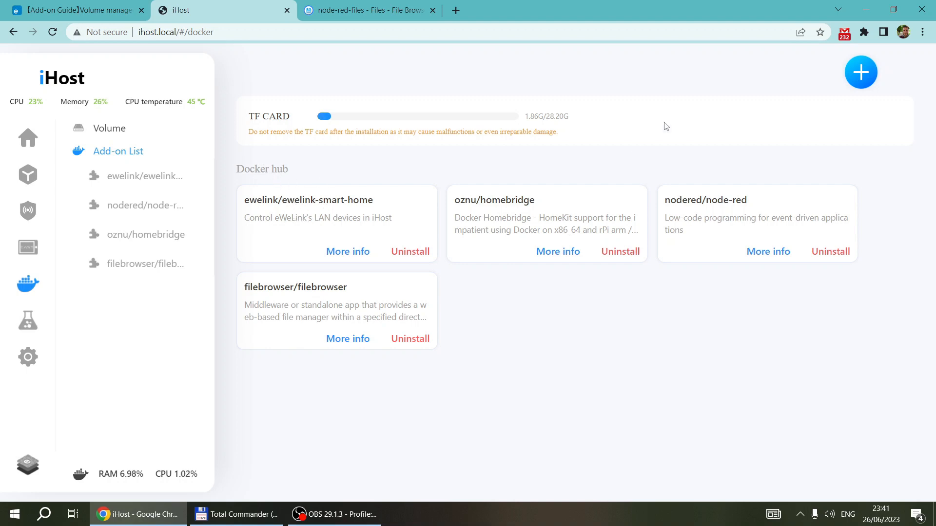
left_click(868, 73)
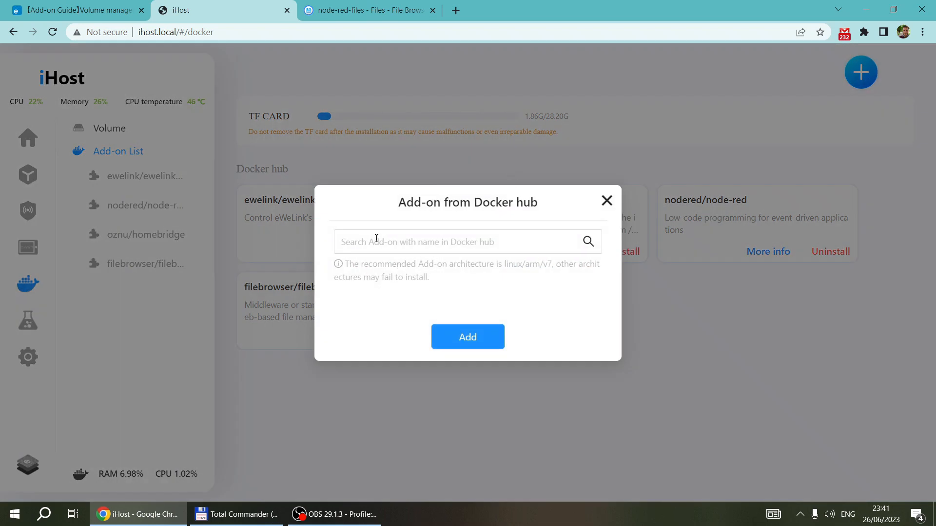
left_click(607, 200)
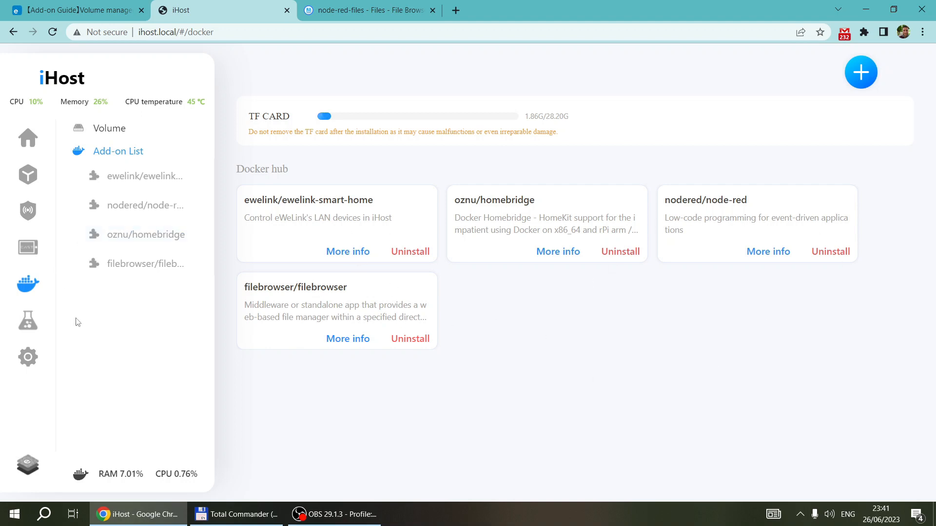
Step: View the Pilot Features page and examine the CPU, memory and CPU temperature readings
left_click(27, 326)
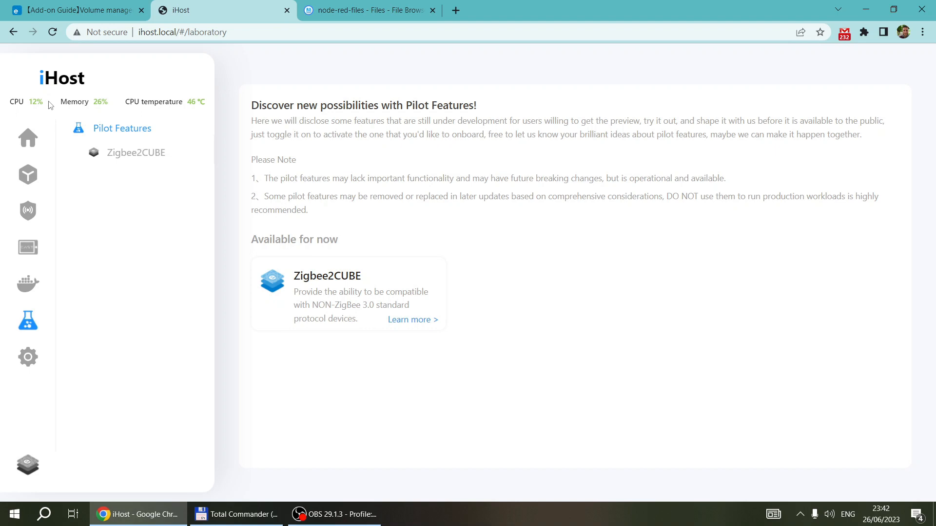
left_click_drag(15, 103, 202, 101)
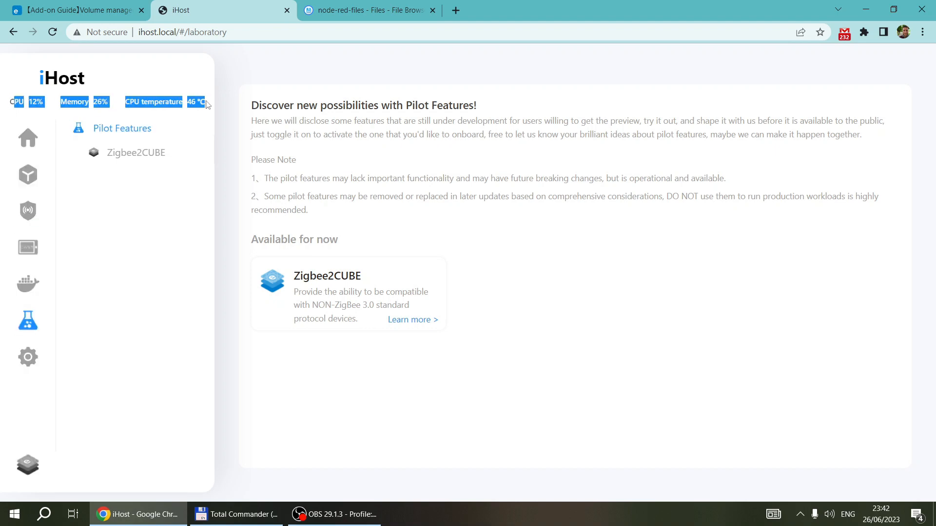
left_click(243, 108)
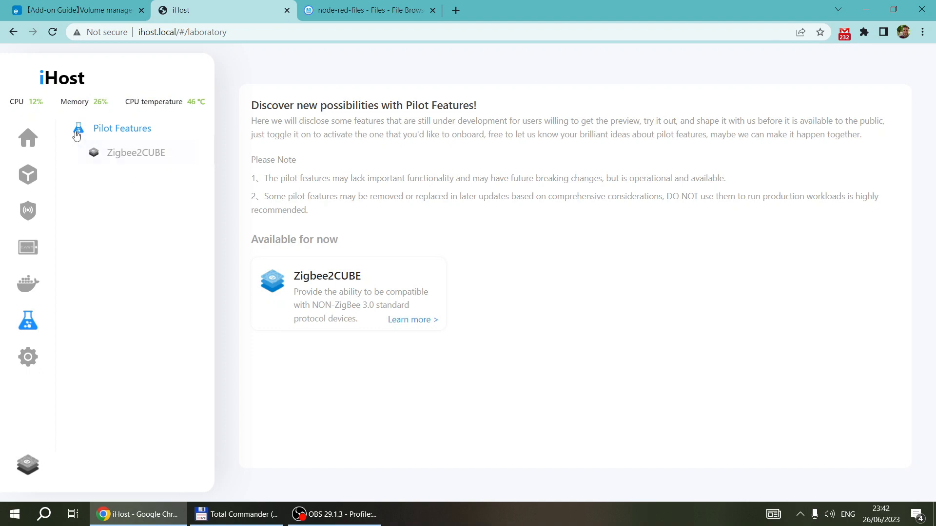
Step: Search Docker hub for the filebrowser add-on from the add-on list, and close the results without adding anything
left_click(23, 286)
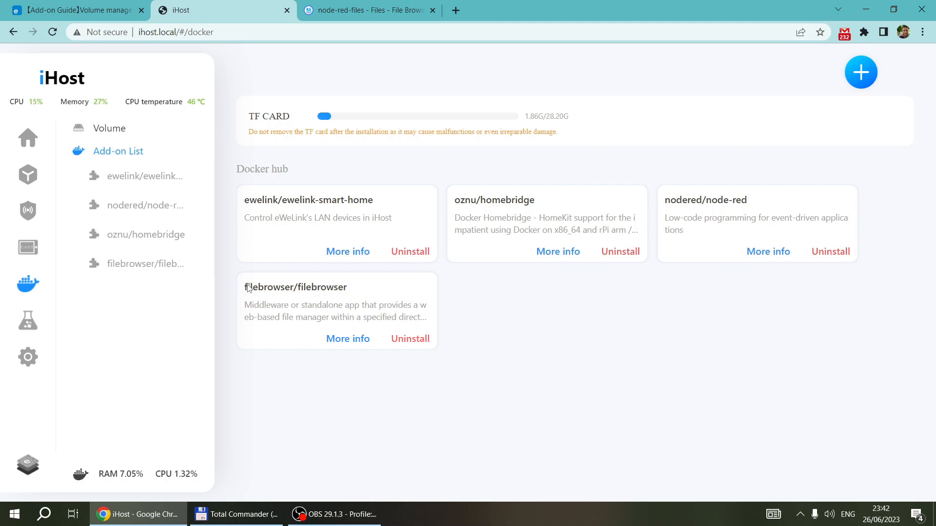
left_click(861, 72)
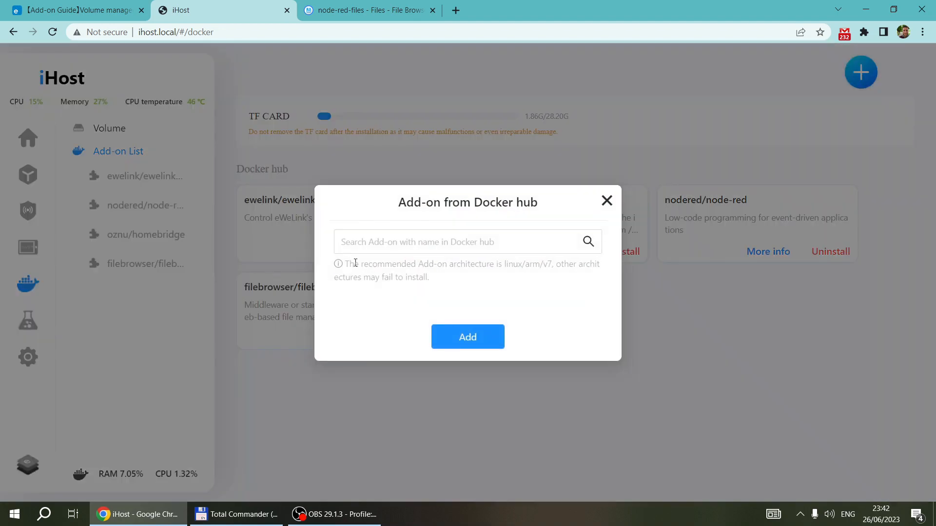
type("filebor")
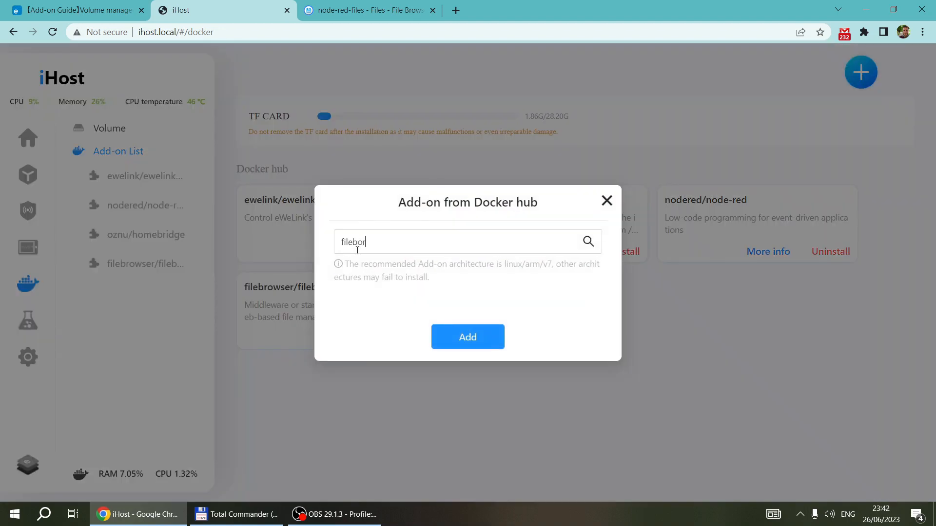
type("osw")
type("wser")
left_click(588, 244)
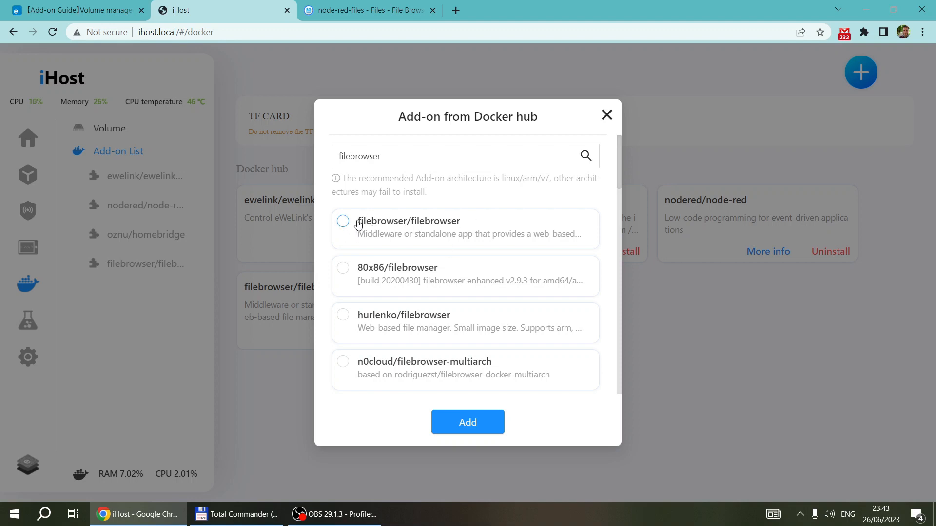
left_click(606, 117)
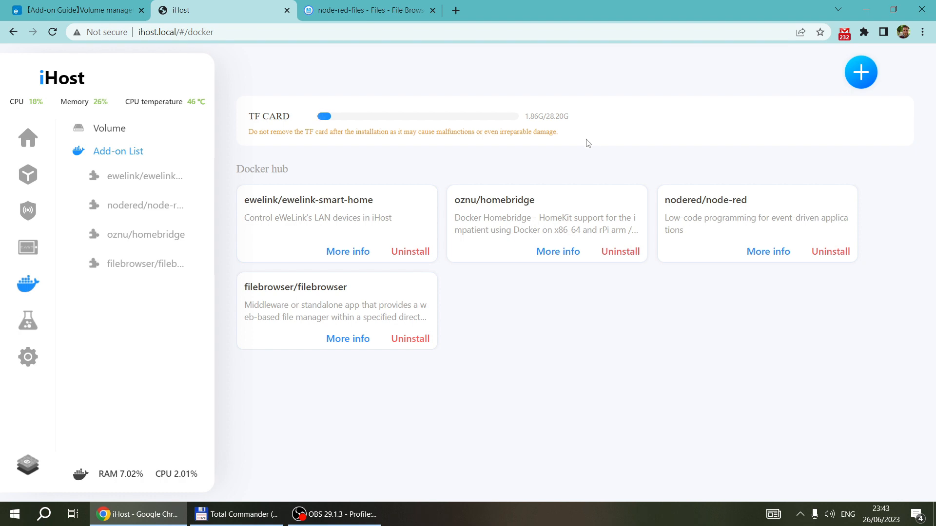
Step: Check the installed filebrowser/filebrowser add-on's details and log, and return to its info
left_click(351, 340)
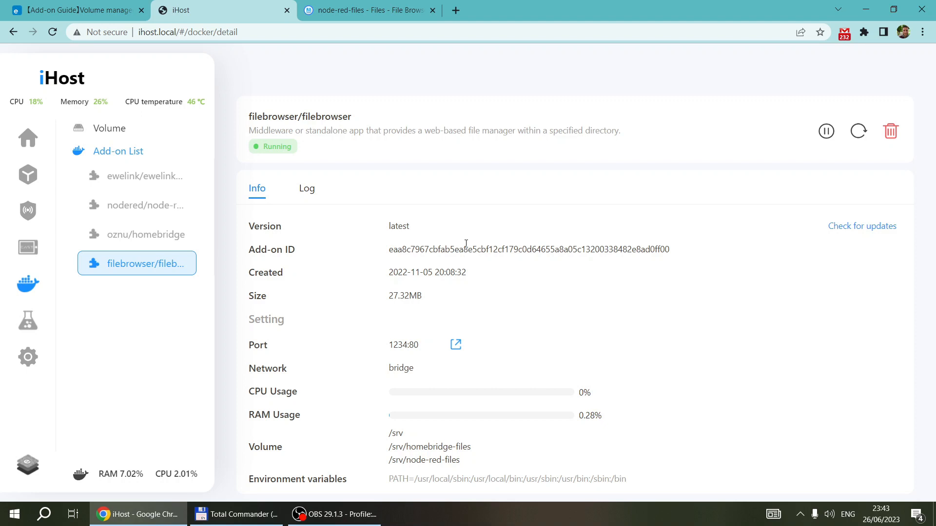
left_click(307, 189)
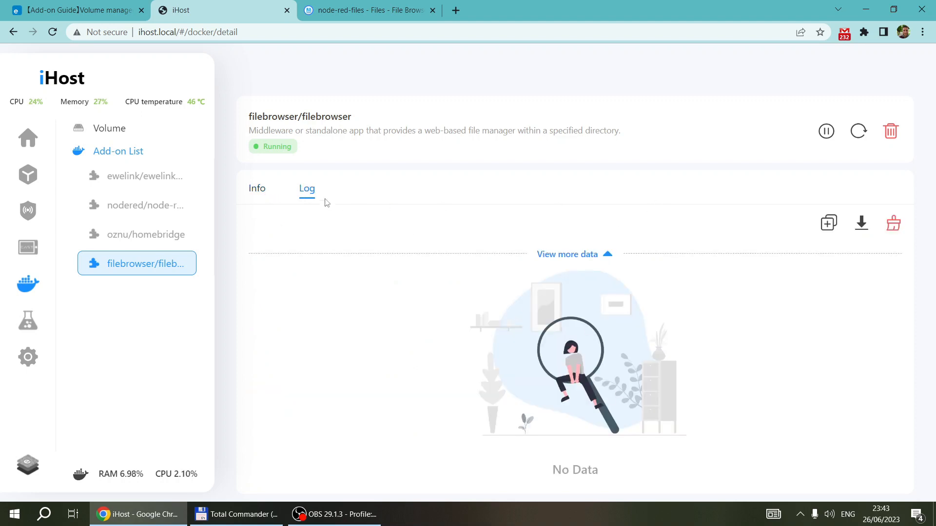
left_click(257, 188)
Step: Switch to the eWeLink Forum add-on guide, read its first steps and enlarge the add-on installation and volume creation screenshots
left_click(40, 6)
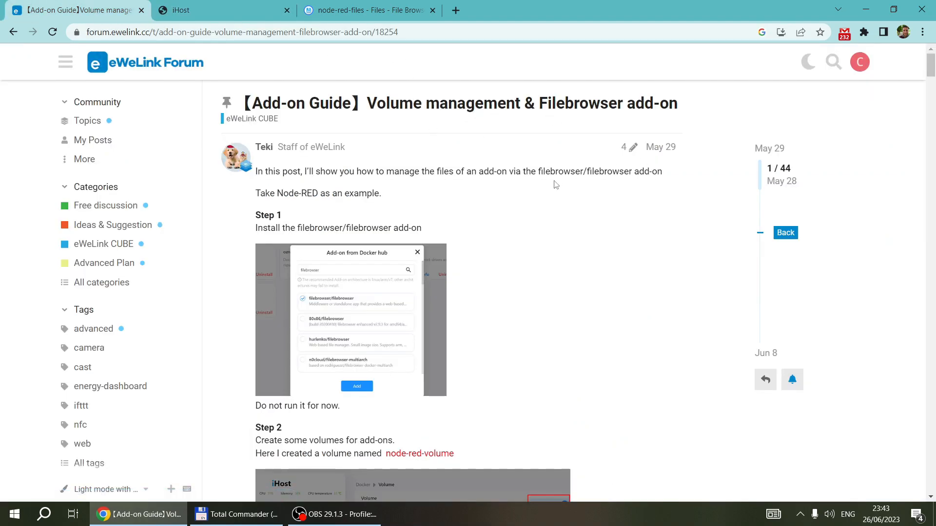
scroll(555, 185, "down", 3)
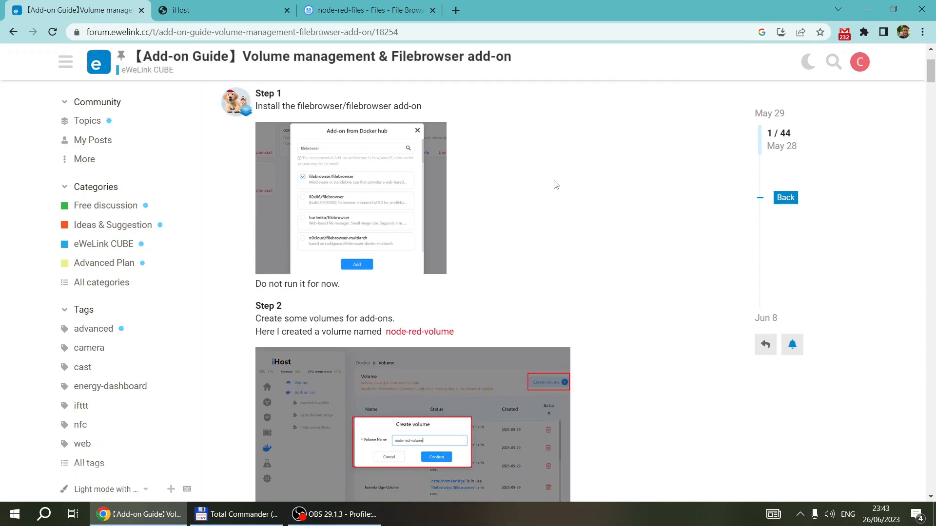
scroll(555, 184, "up", 1)
scroll(556, 184, "down", 1)
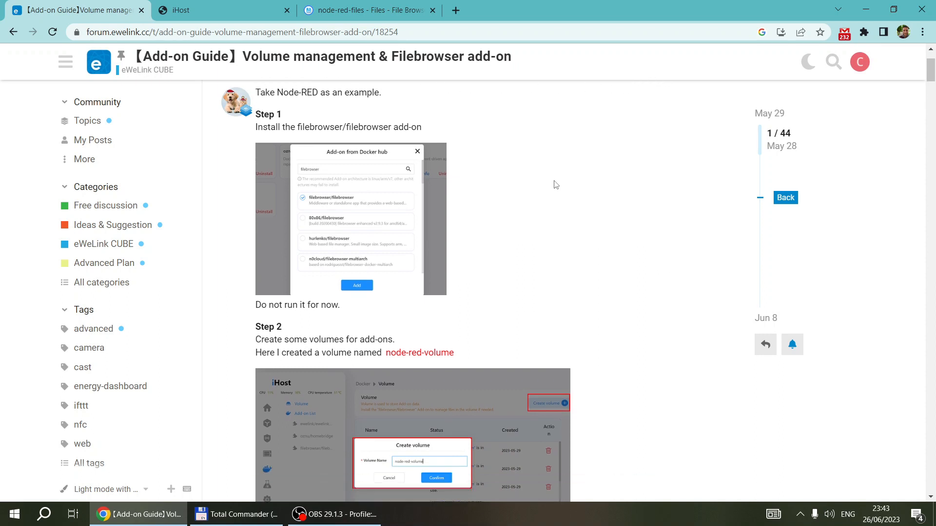
left_click(350, 168)
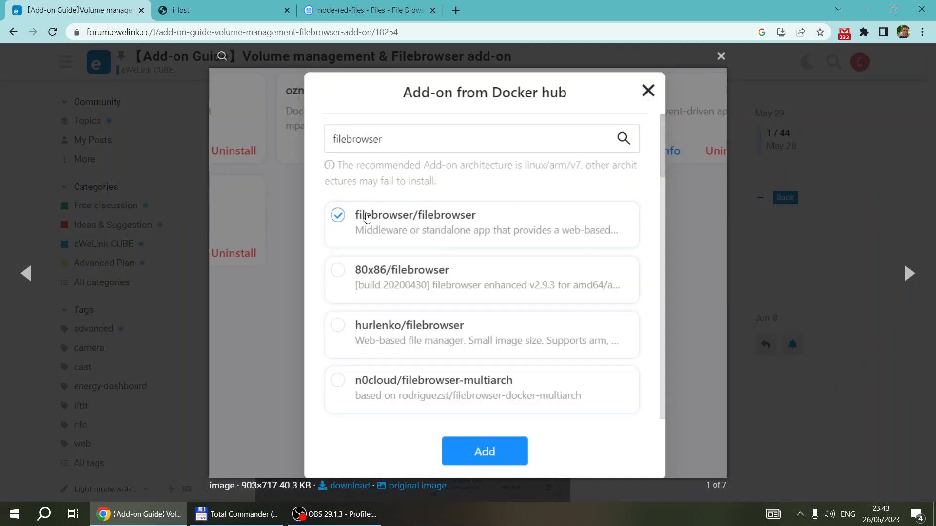
left_click(910, 275)
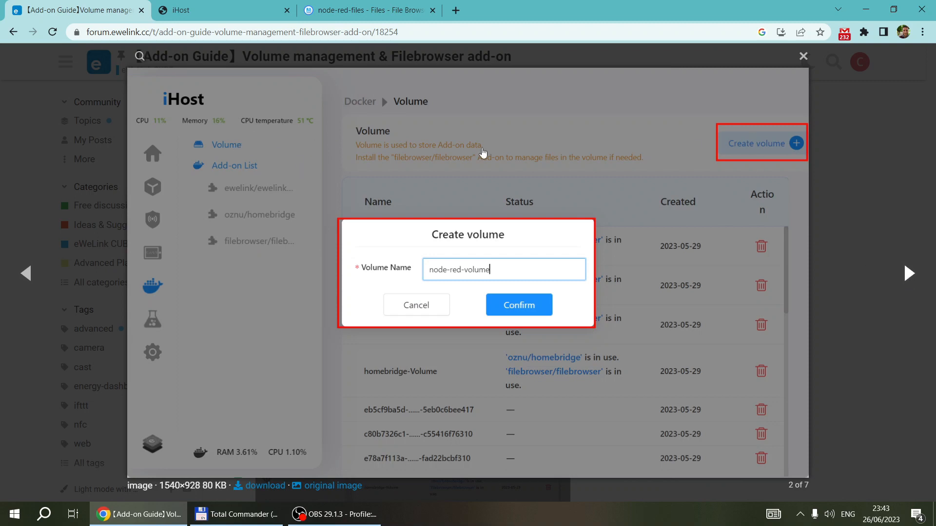
Step: Look at the node-red-files folder, then return to iHost and examine the volume list, highlighting the first two volume names
left_click(368, 10)
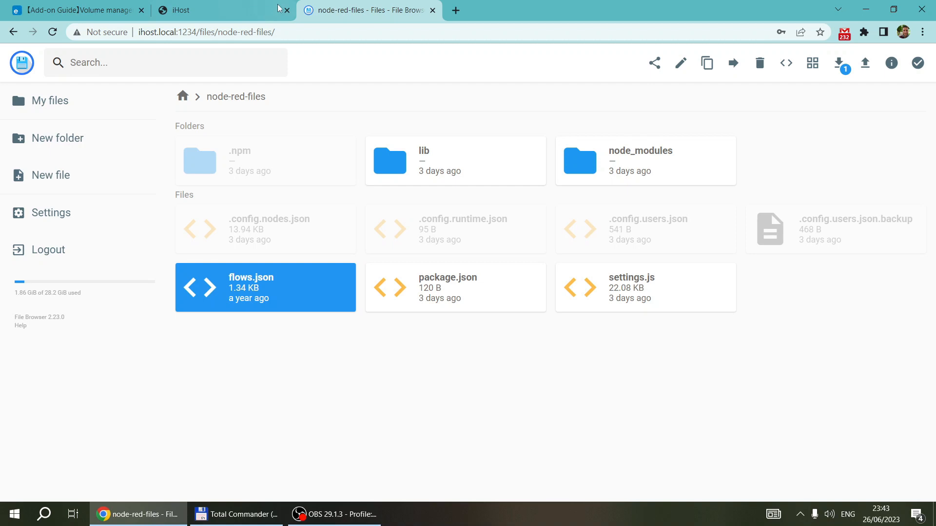
left_click(231, 6)
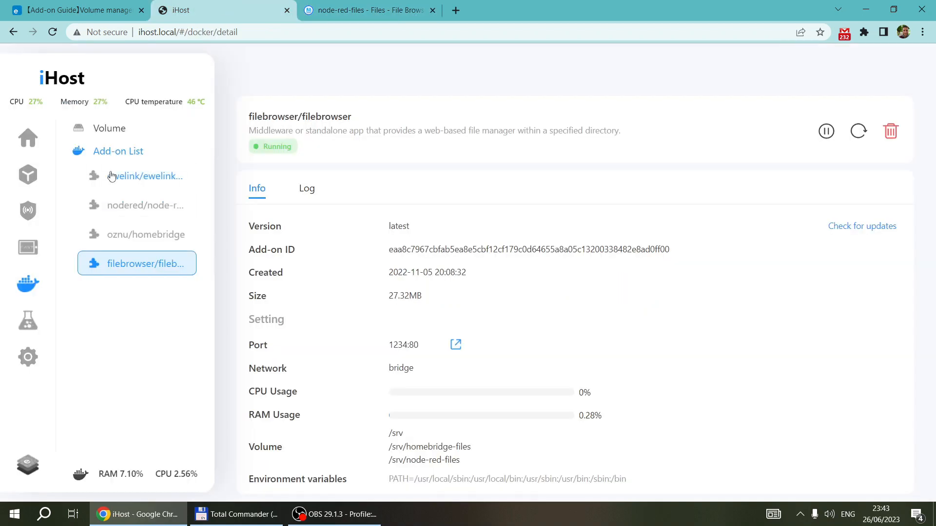
left_click(109, 130)
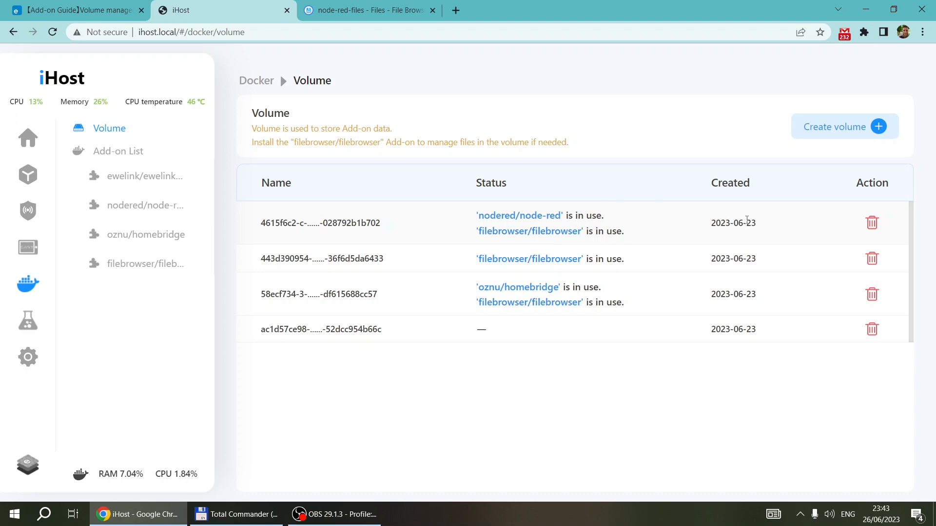
left_click_drag(265, 222, 394, 263)
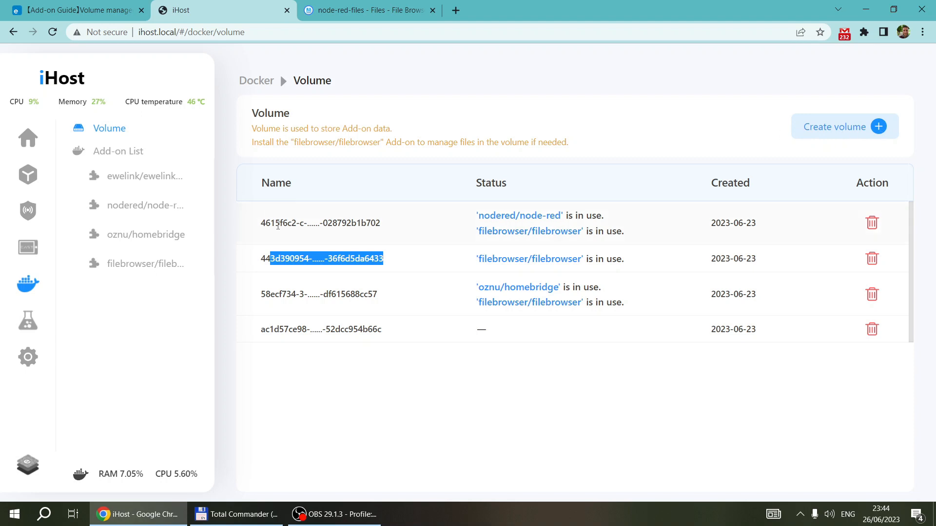
left_click_drag(262, 223, 392, 225)
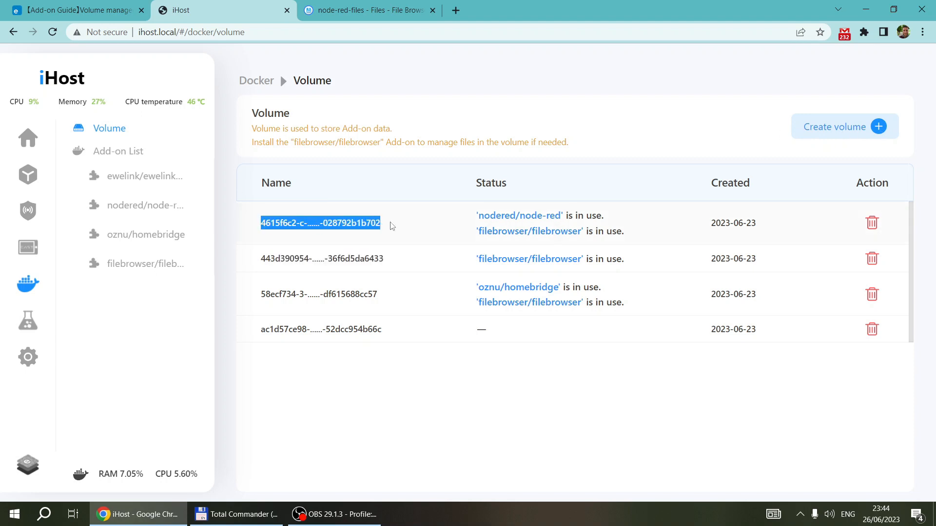
left_click_drag(262, 259, 387, 266)
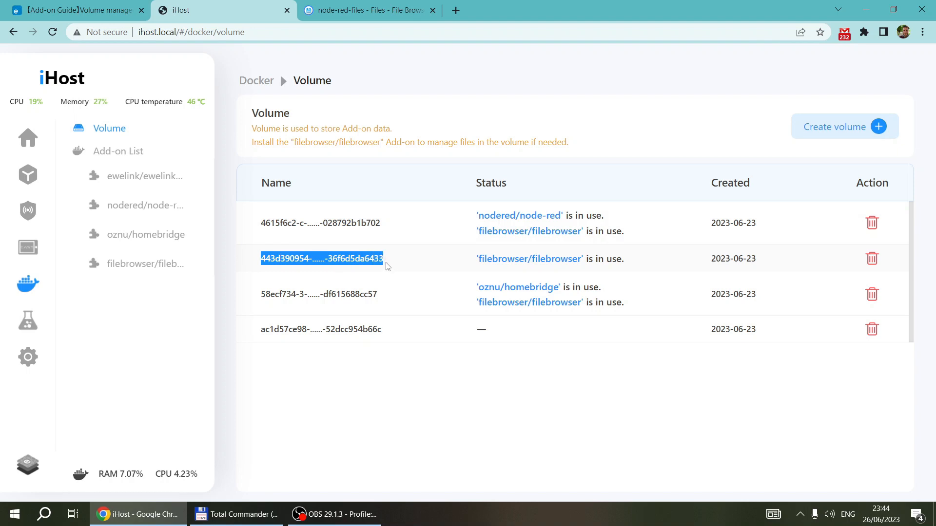
Step: Review the forum guide's remaining screenshots up to the file browser folders, close the enlarged view and return to iHost's volume list
left_click(392, 11)
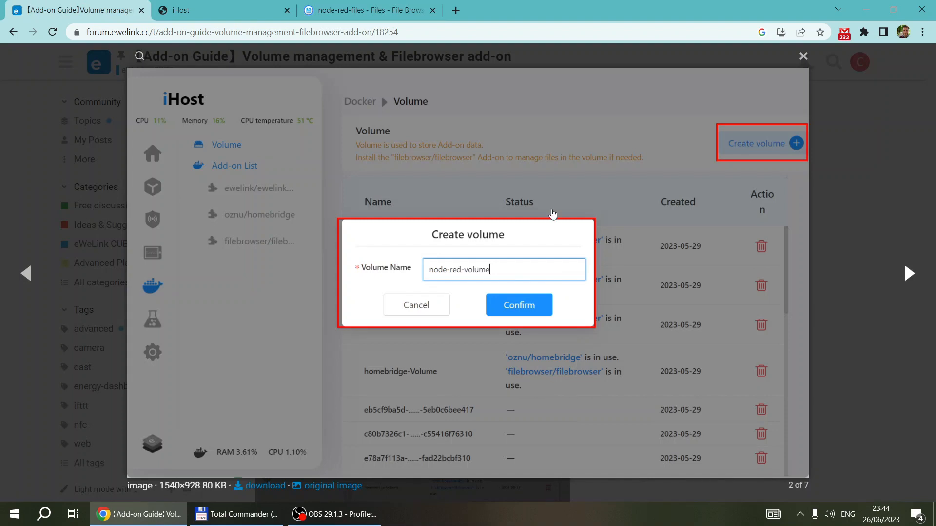
left_click(78, 10)
left_click(906, 278)
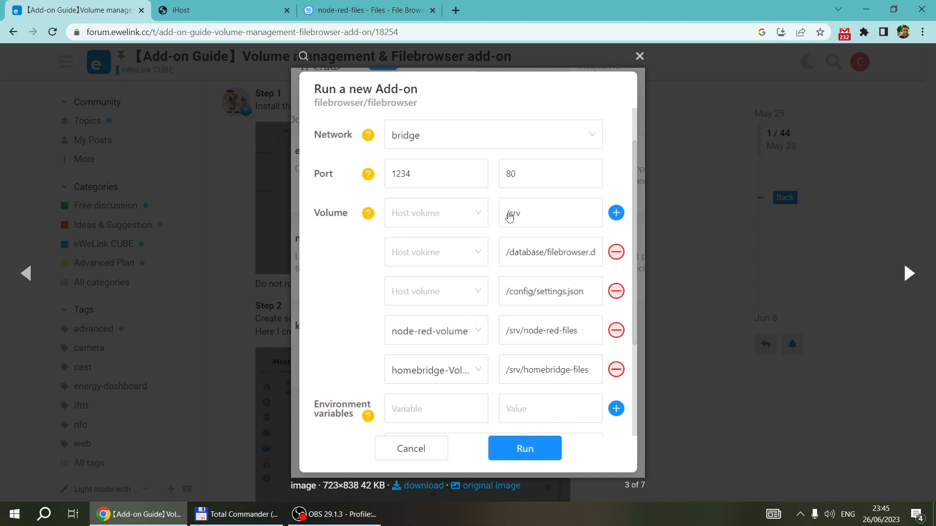
left_click(913, 282)
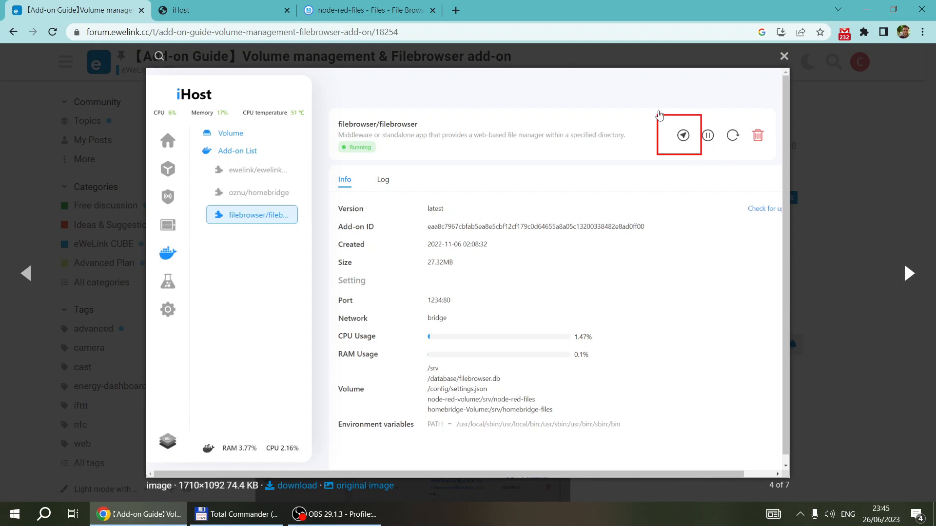
left_click(908, 275)
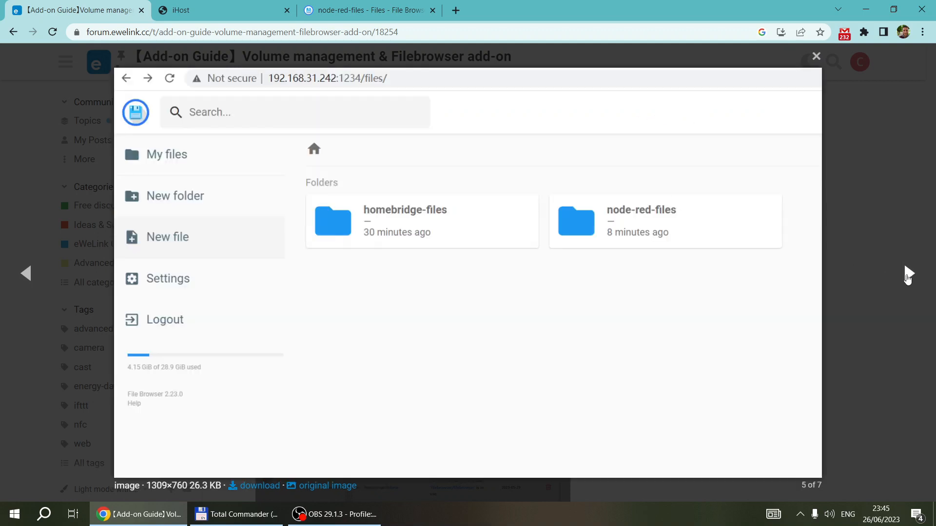
left_click(462, 182)
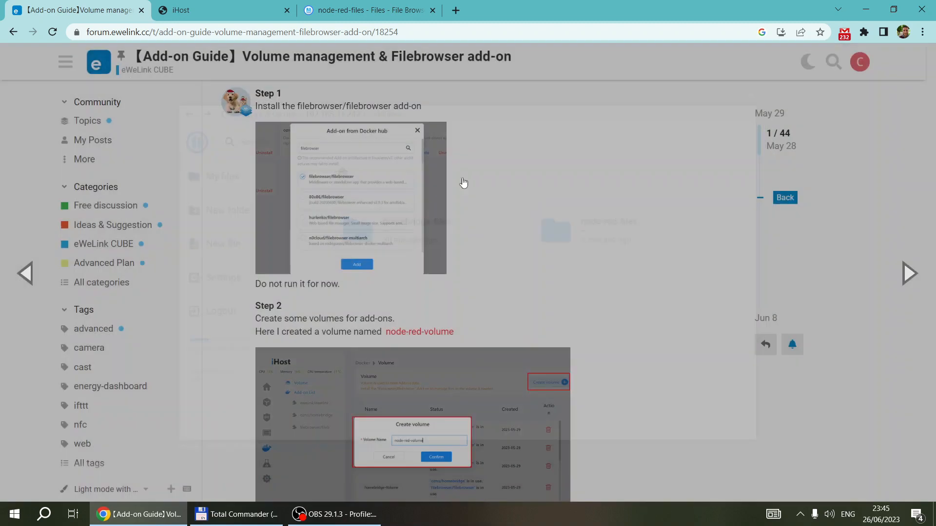
scroll(462, 224, "down", 2)
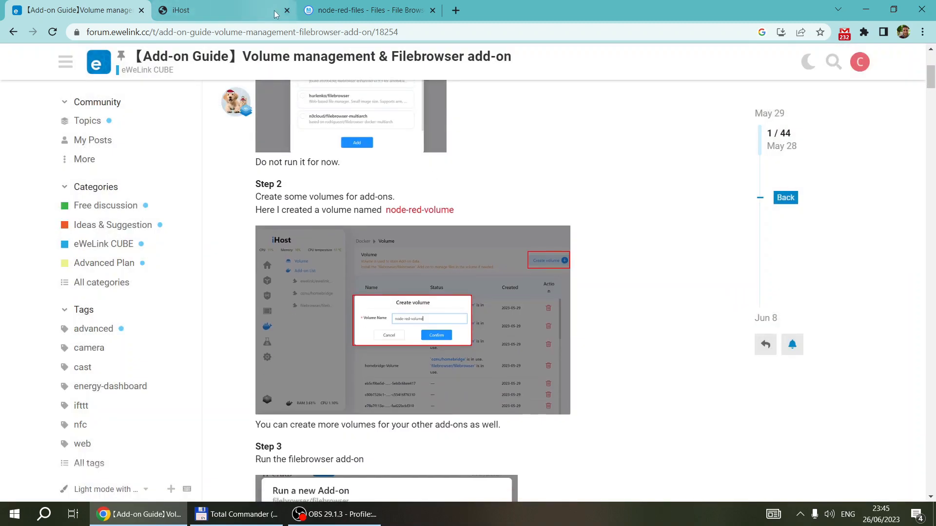
left_click(206, 10)
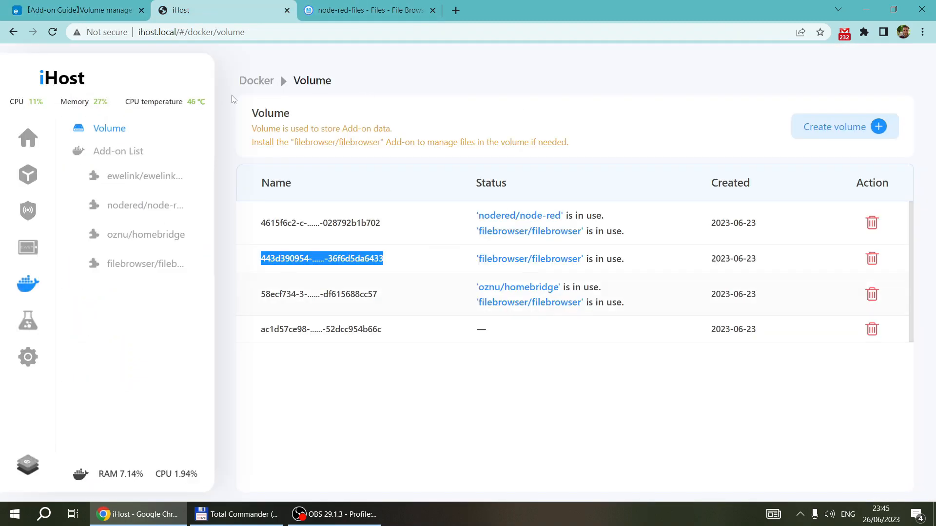
Step: Open the filebrowser/filebrowser add-on's details from the add-on list, launch its web interface and close the old node-red-files page
left_click(112, 154)
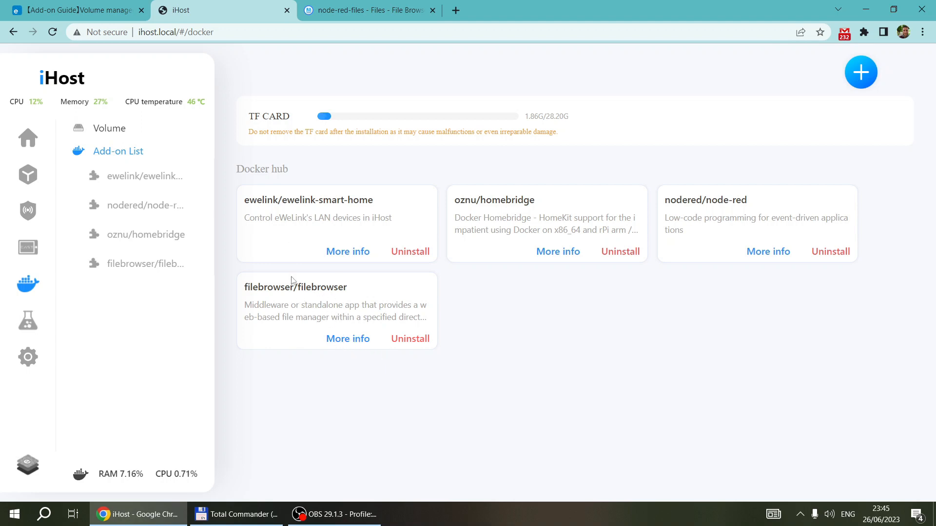
left_click(350, 340)
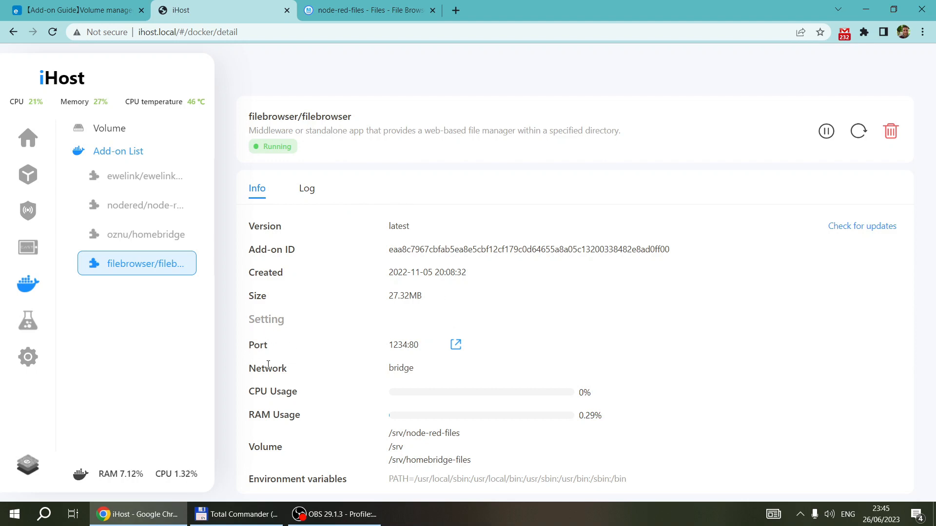
left_click(455, 346)
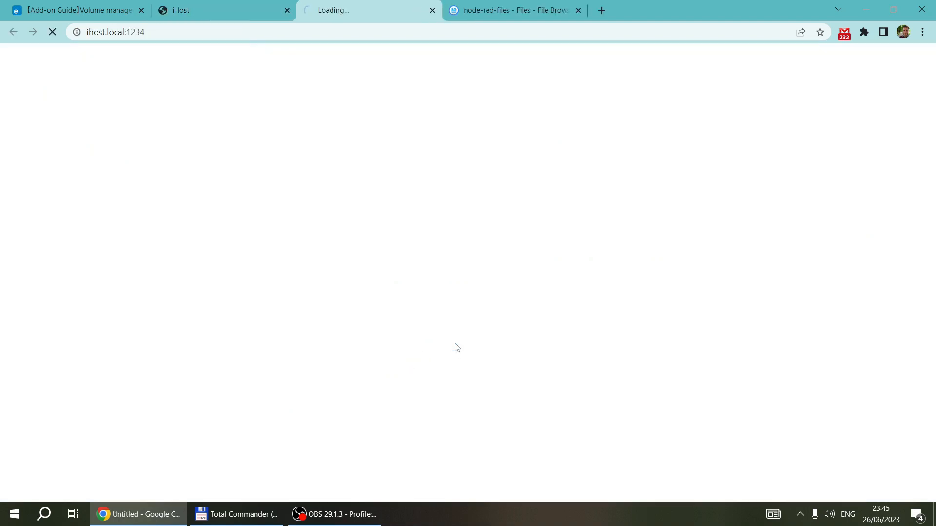
left_click(578, 10)
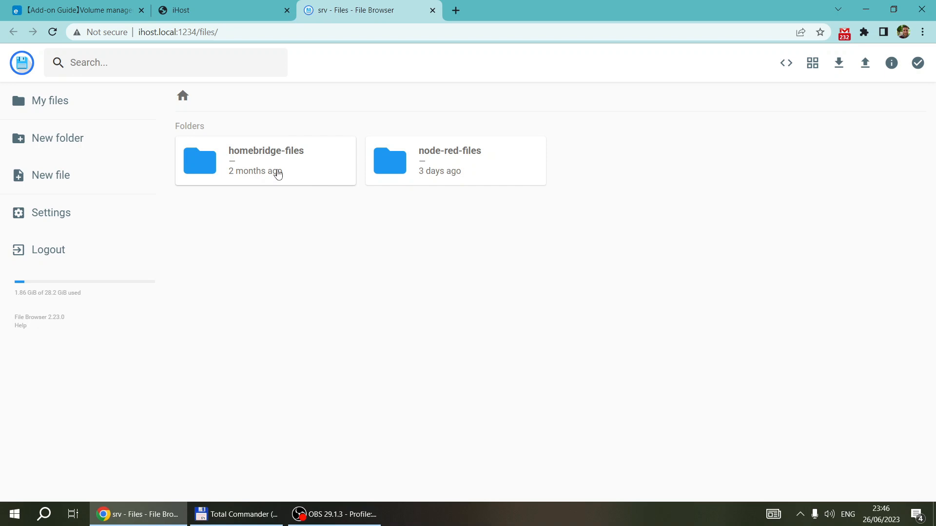
left_click(224, 9)
left_click(361, 13)
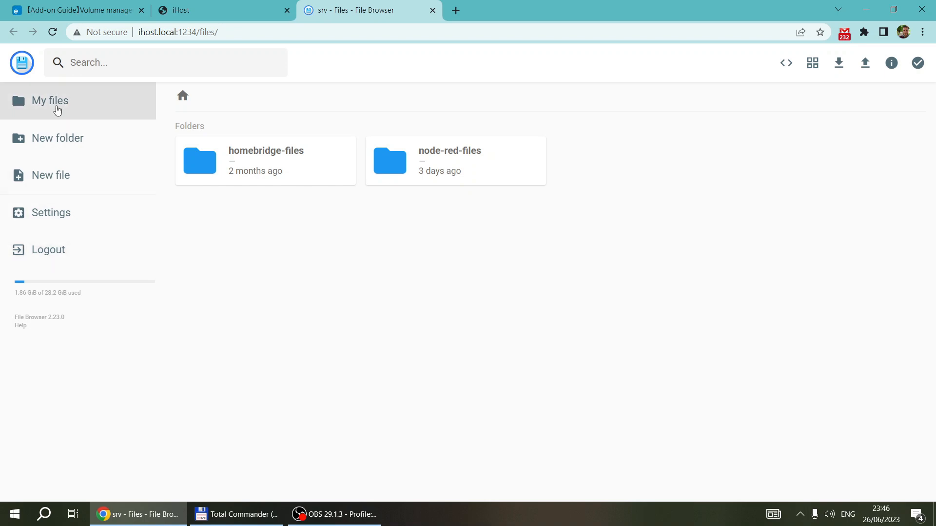
left_click(63, 224)
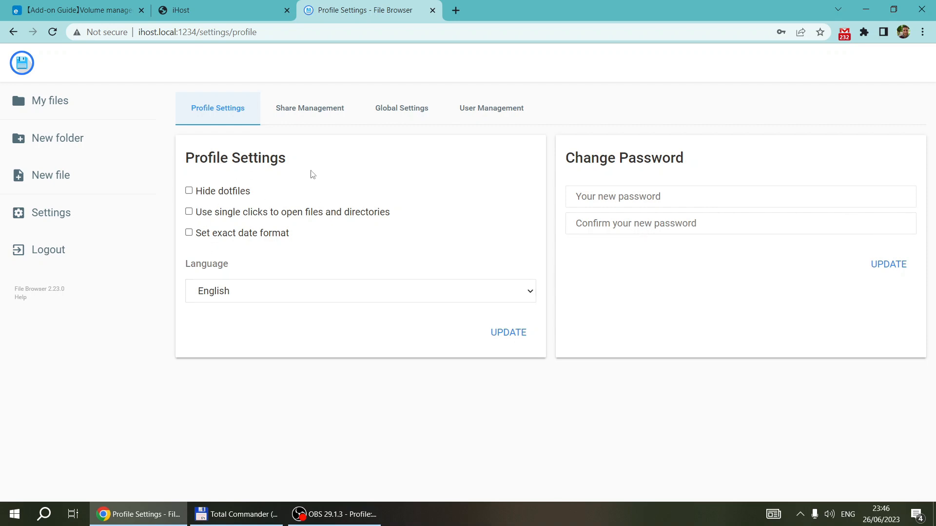
left_click(317, 112)
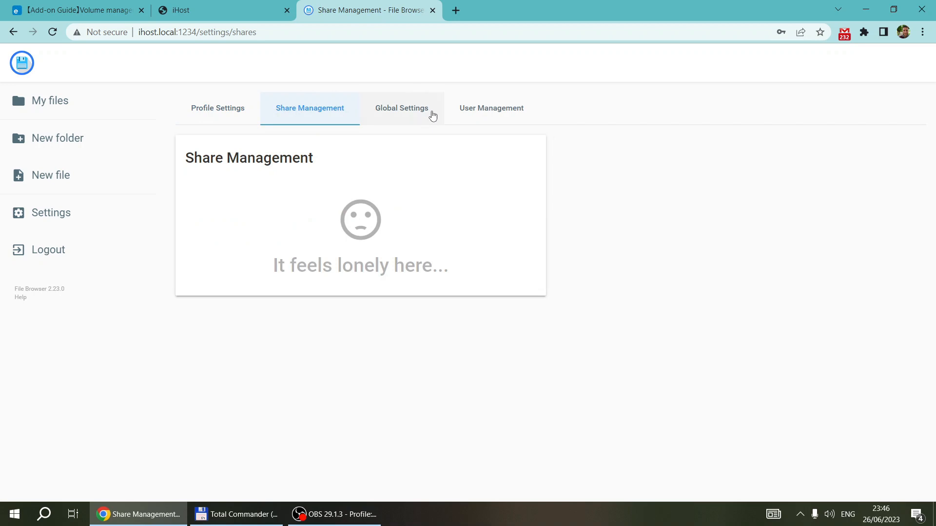
left_click(400, 113)
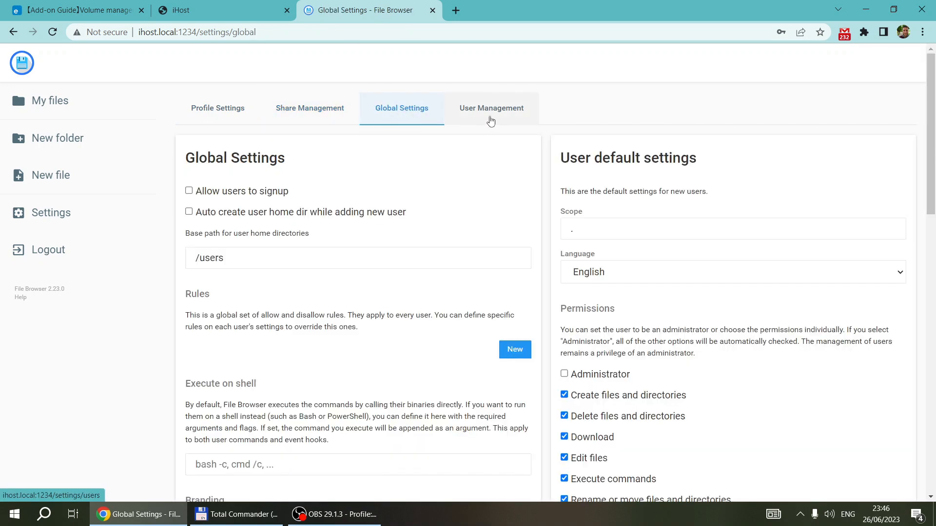
scroll(462, 280, "down", 3)
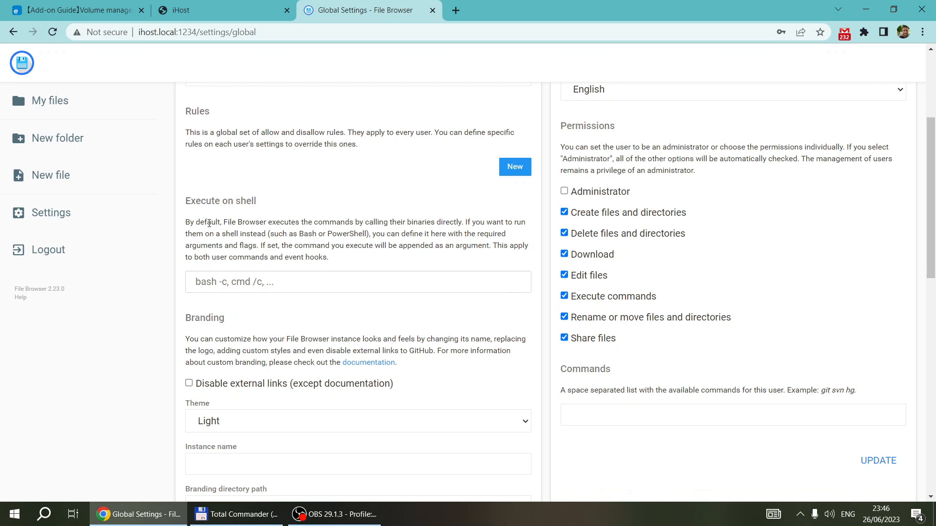
scroll(460, 365, "down", 5)
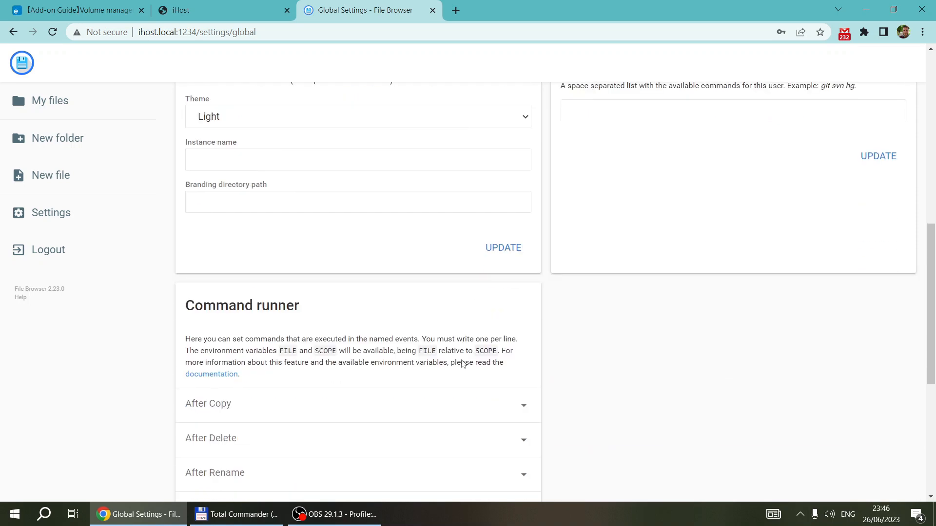
scroll(462, 360, "down", 3)
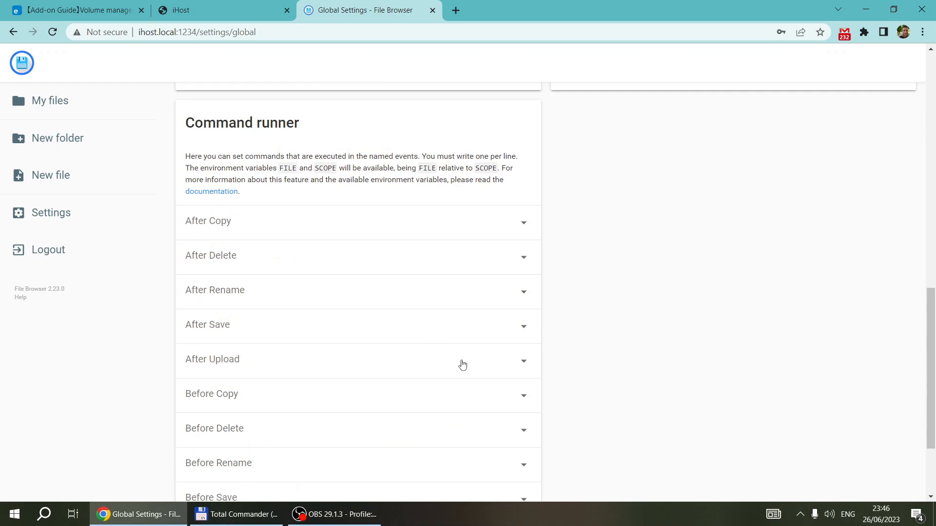
scroll(462, 365, "down", 3)
scroll(461, 365, "up", 10)
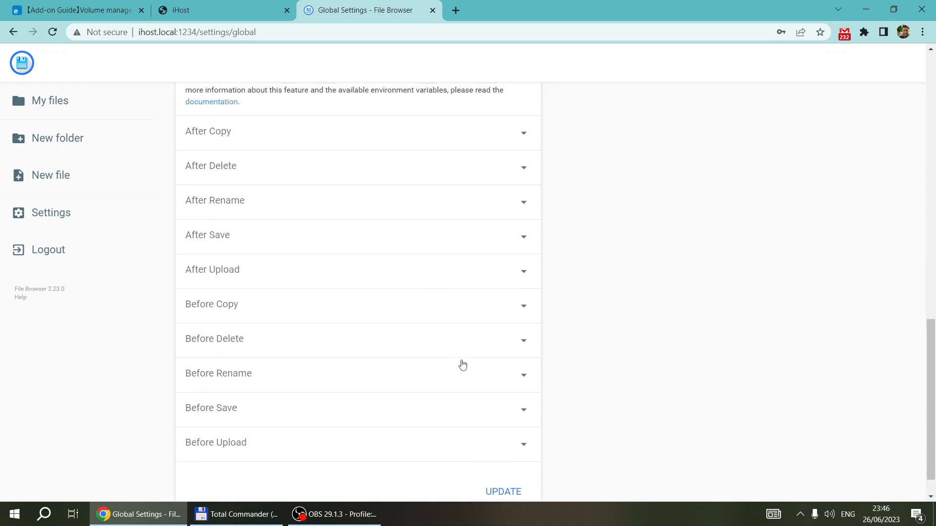
scroll(462, 365, "up", 2)
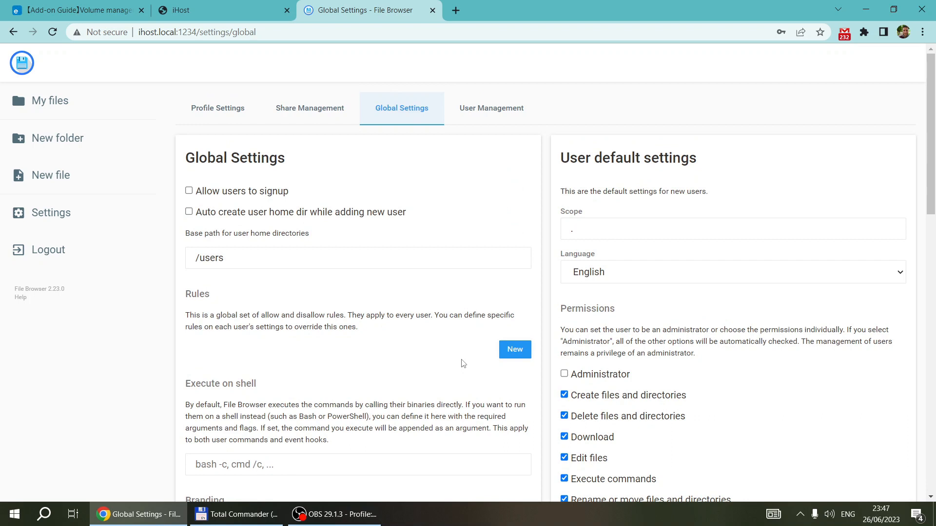
left_click(521, 111)
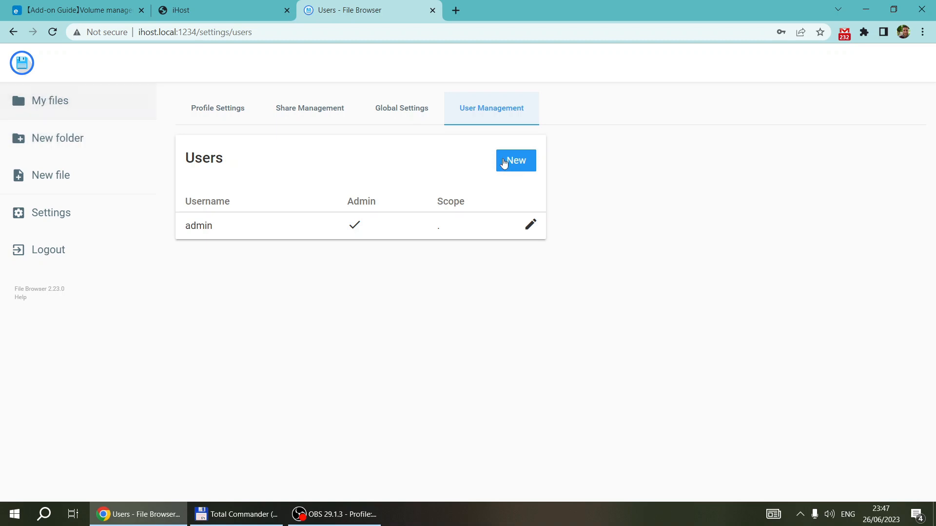
left_click(40, 100)
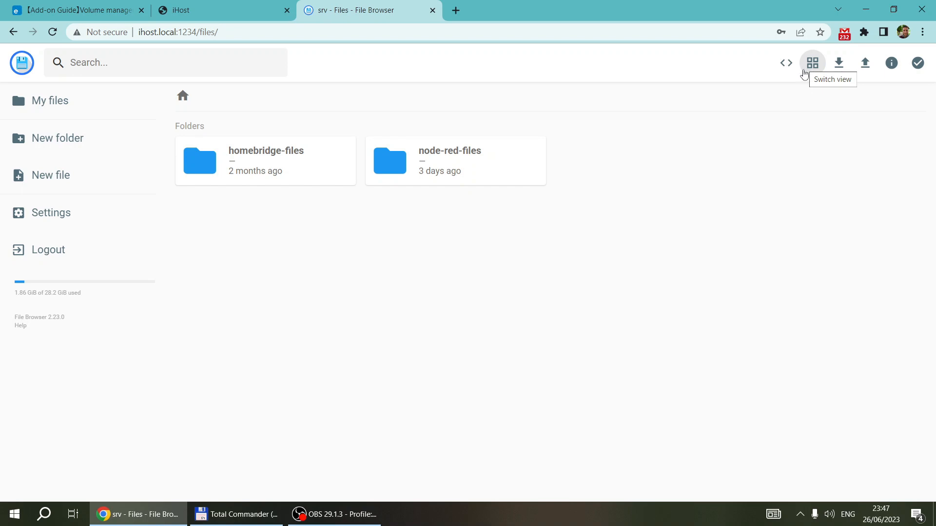
Step: Try to run the ls command in File Browser's shell, and close the shell
left_click(795, 70)
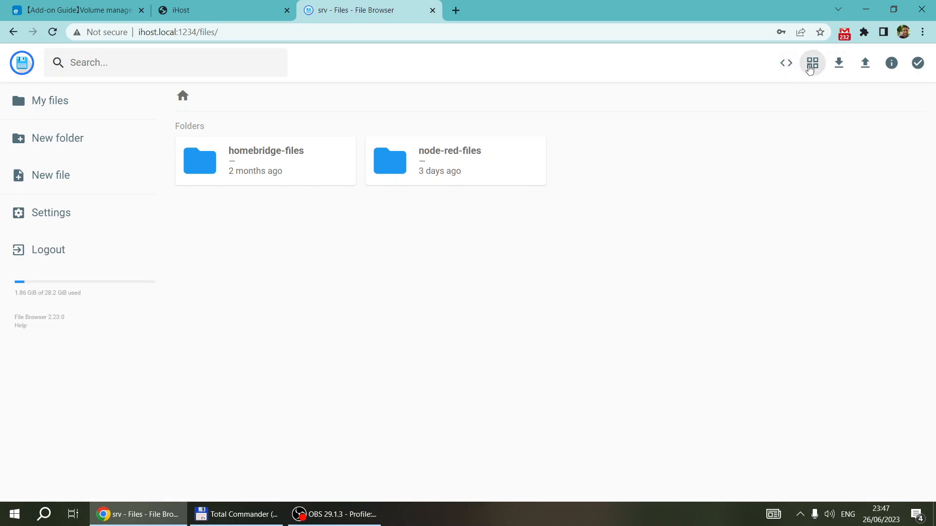
type("csdfsdfsd")
key("BackSpace")
key("BackSpace")
key("BackSpace")
key("BackSpace")
key("BackSpace")
key("BackSpace")
key("BackSpace")
key("BackSpace")
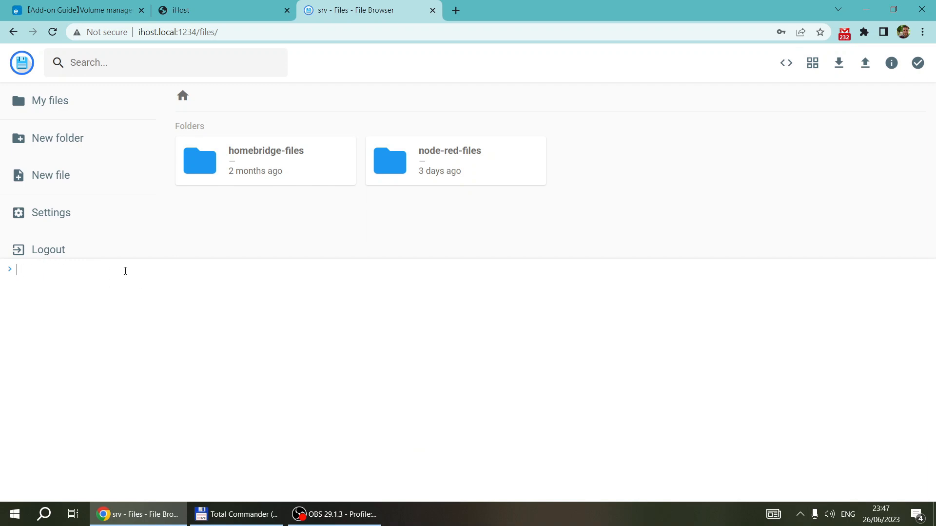
type("ls")
key("Return")
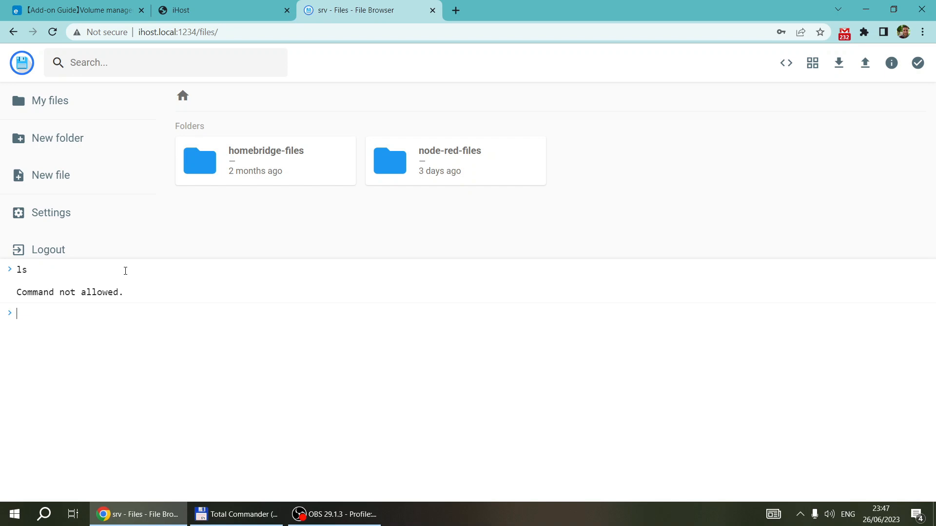
left_click(786, 64)
Step: Show the items as large thumbnails, open the node-red-files folder and cycle through its display layouts back to large thumbnails
left_click(812, 64)
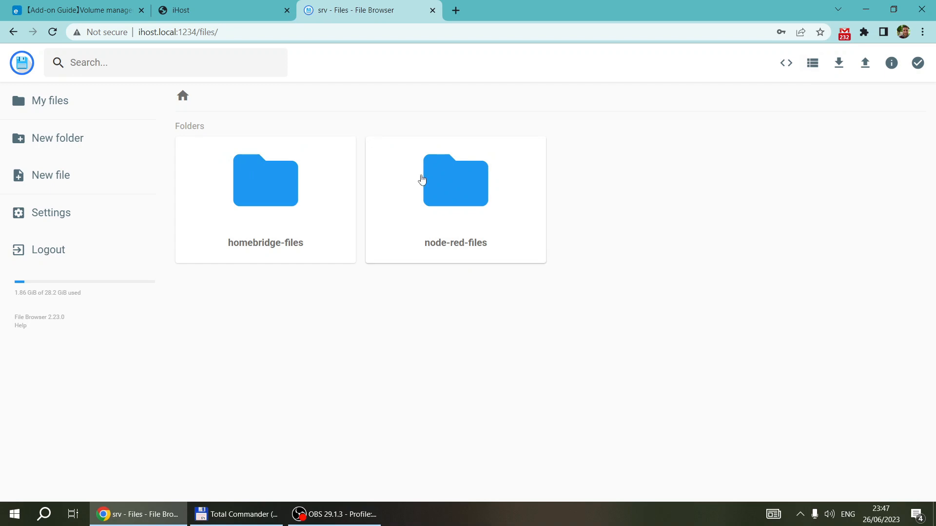
double_click(423, 179)
left_click(801, 63)
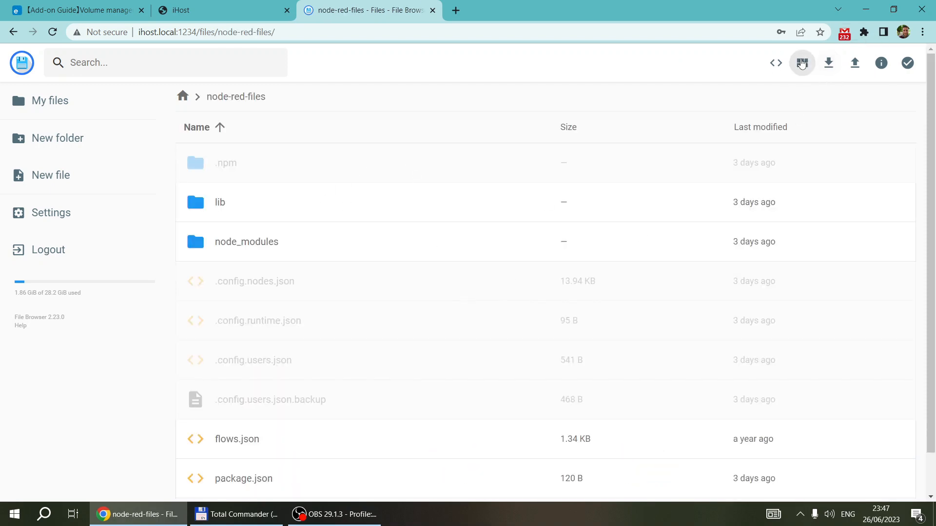
left_click(801, 63)
left_click(802, 63)
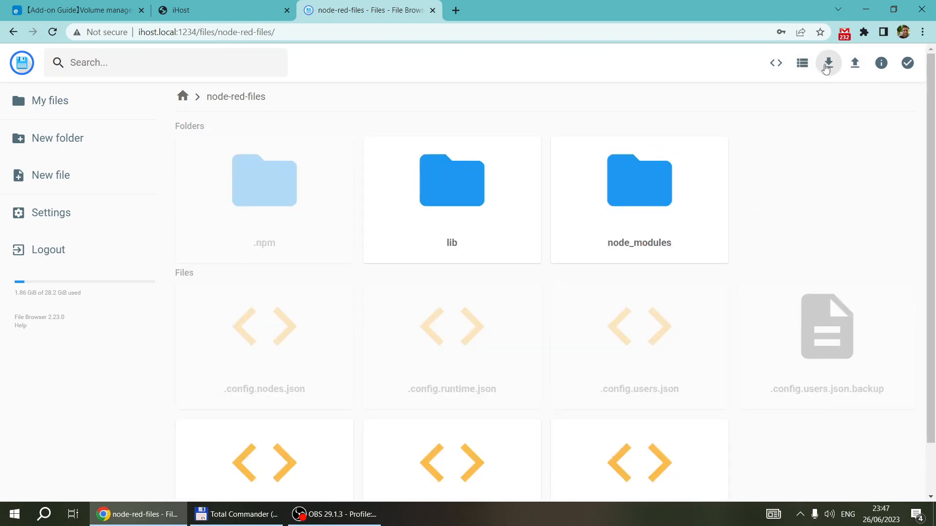
Step: Look at the download formats, upload options and folder information for node-red-files, dismissing each dialog
left_click(828, 64)
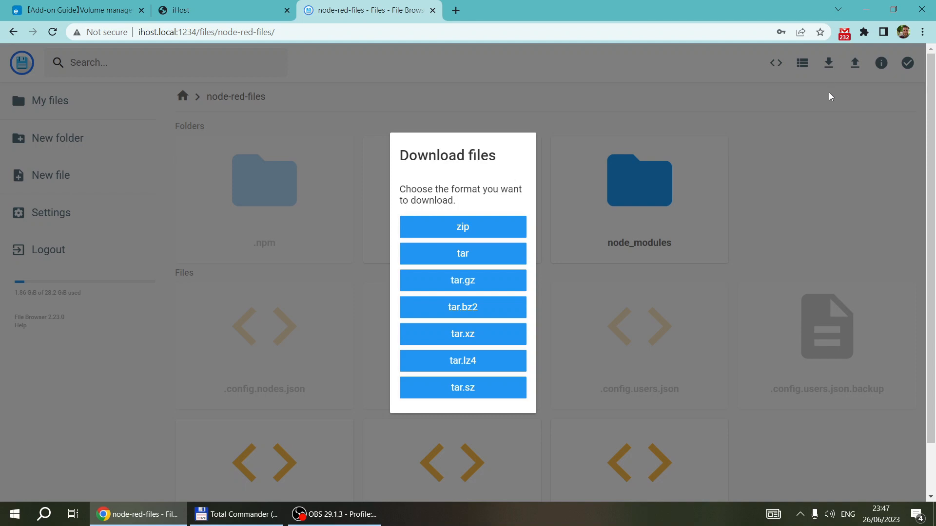
left_click(829, 96)
left_click(854, 63)
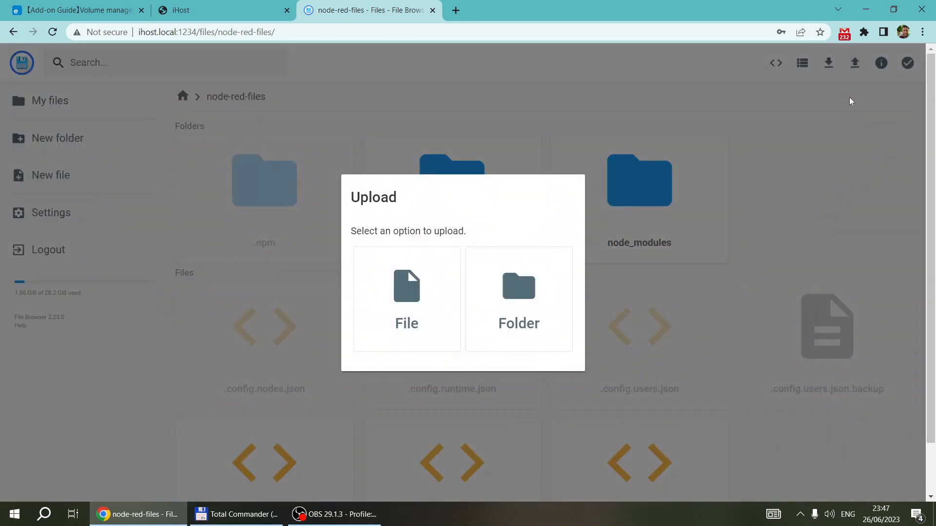
left_click(849, 101)
left_click(885, 64)
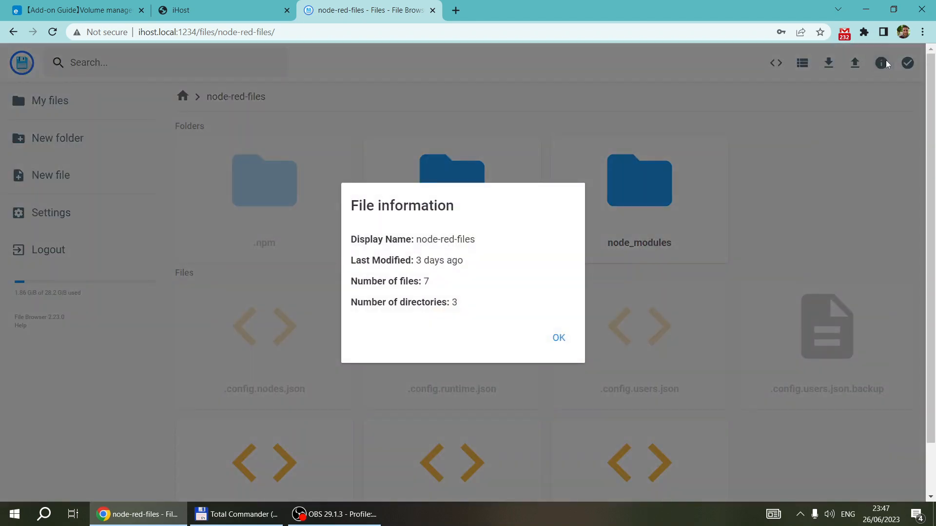
left_click(886, 64)
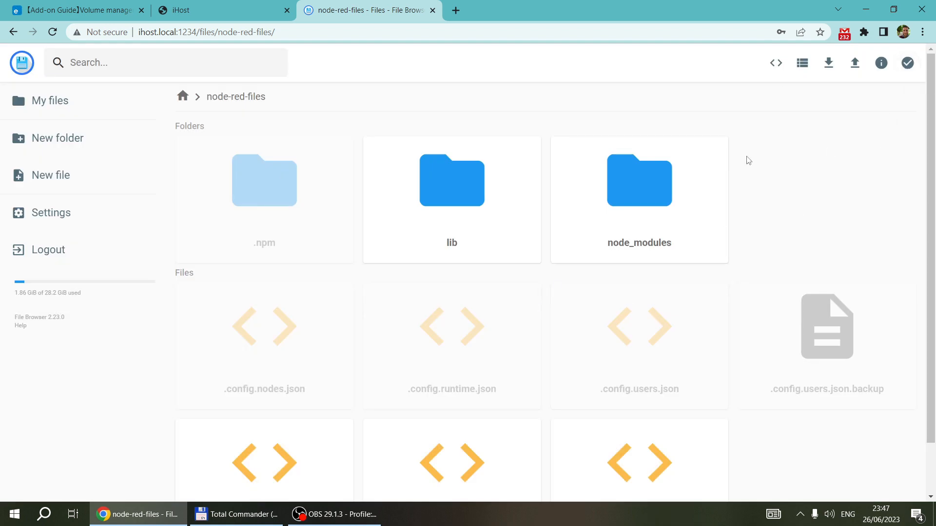
Step: Display the node-red-files folder as compact tiles with file details and download flows.json
left_click(803, 67)
left_click(805, 70)
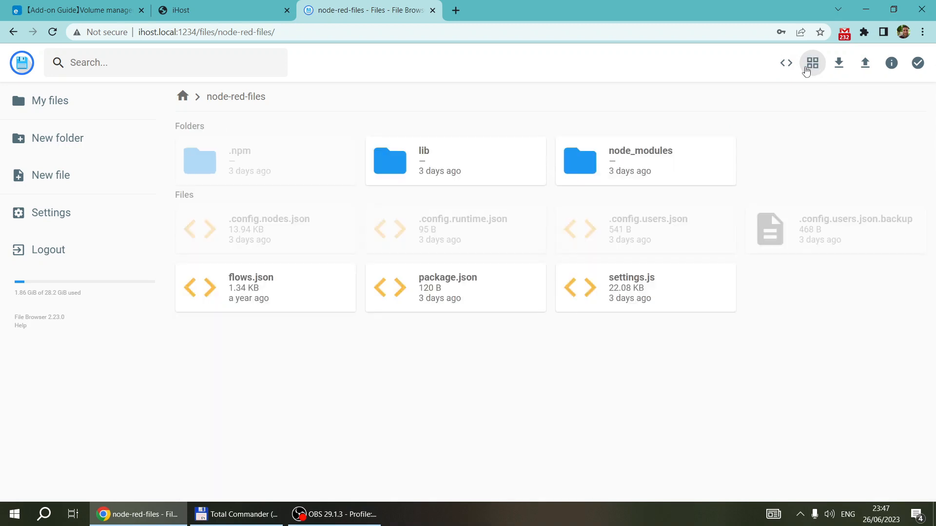
left_click(652, 287)
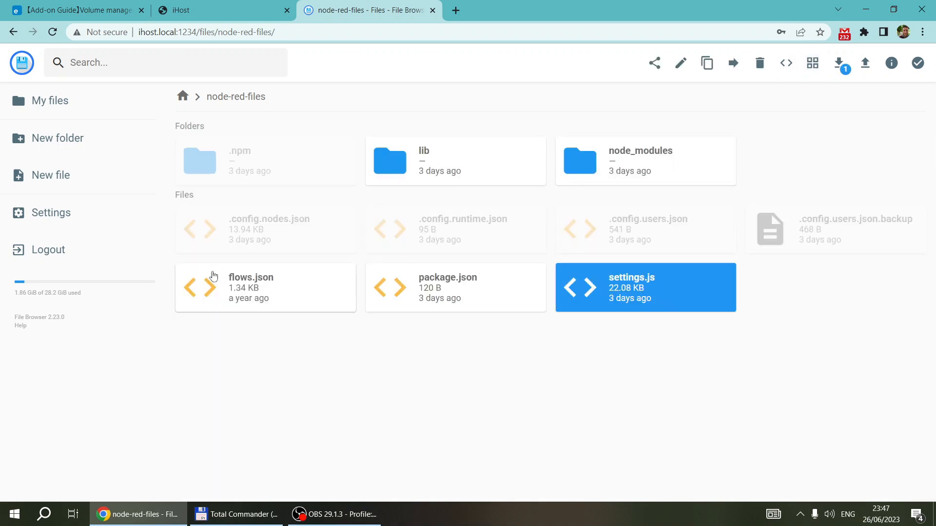
left_click(244, 303)
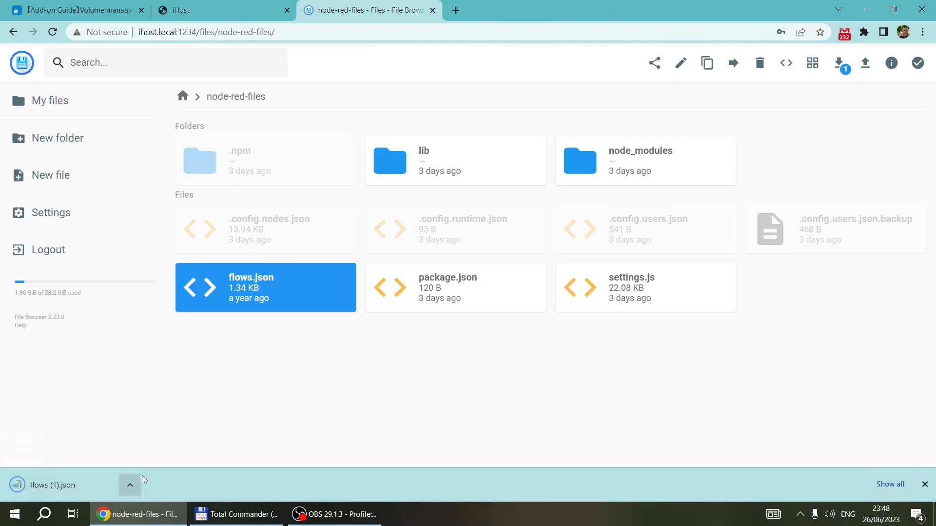
Step: View the file information of settings.js and close it
left_click(632, 297)
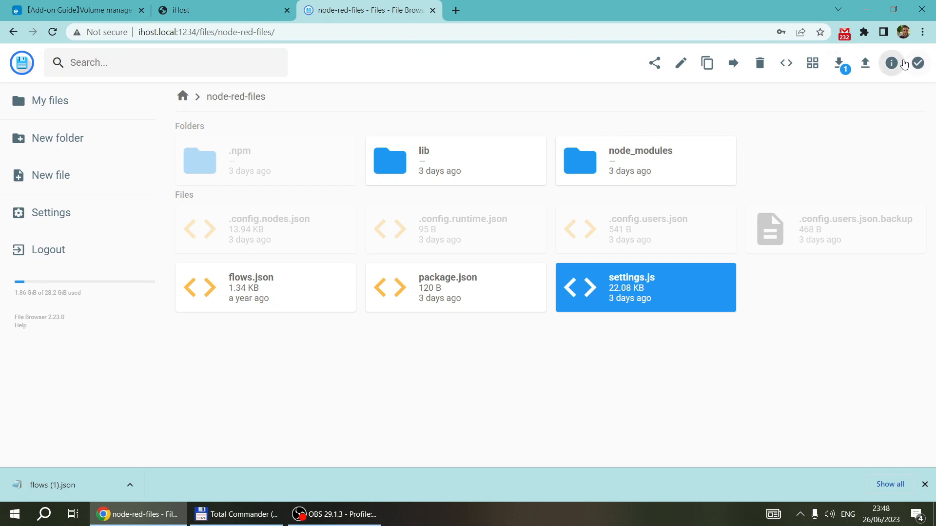
left_click(891, 62)
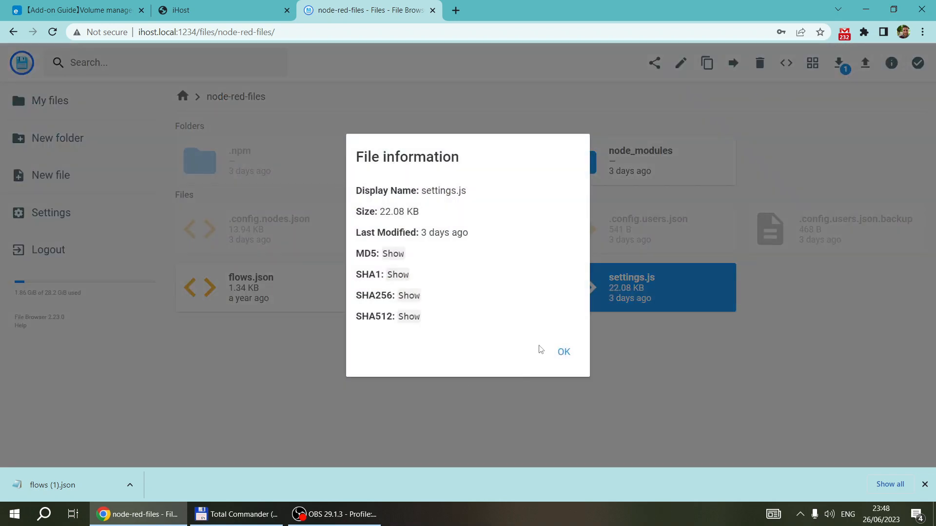
left_click(563, 361)
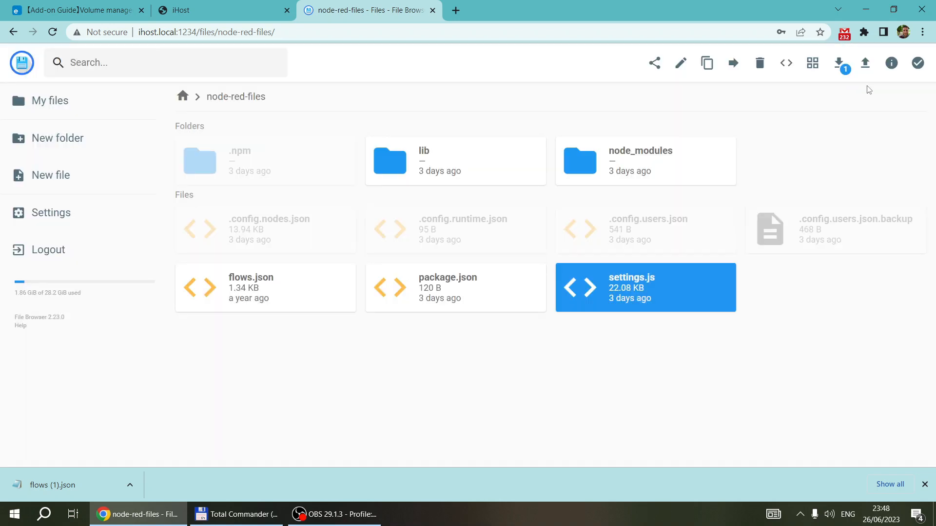
Step: Look at the share duration and password options for settings.js, cancel sharing and open the file in the editor
left_click(656, 63)
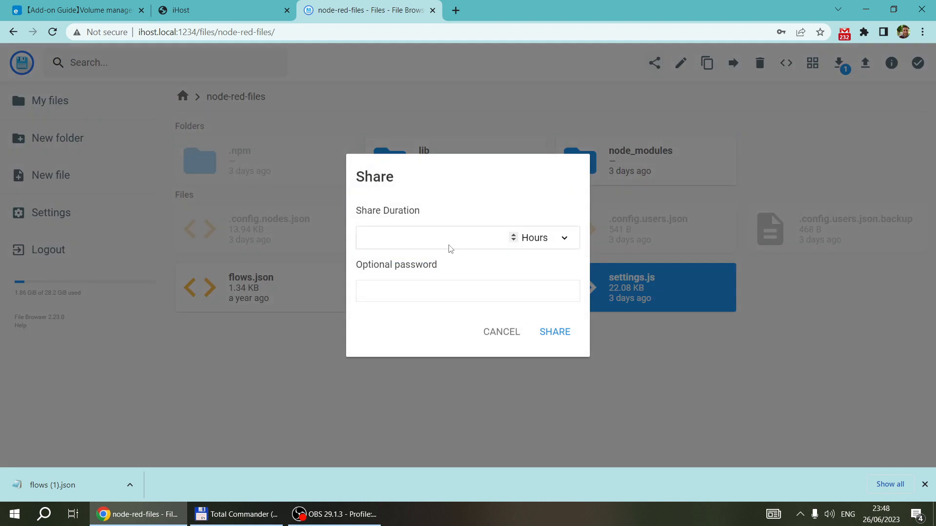
left_click(406, 297)
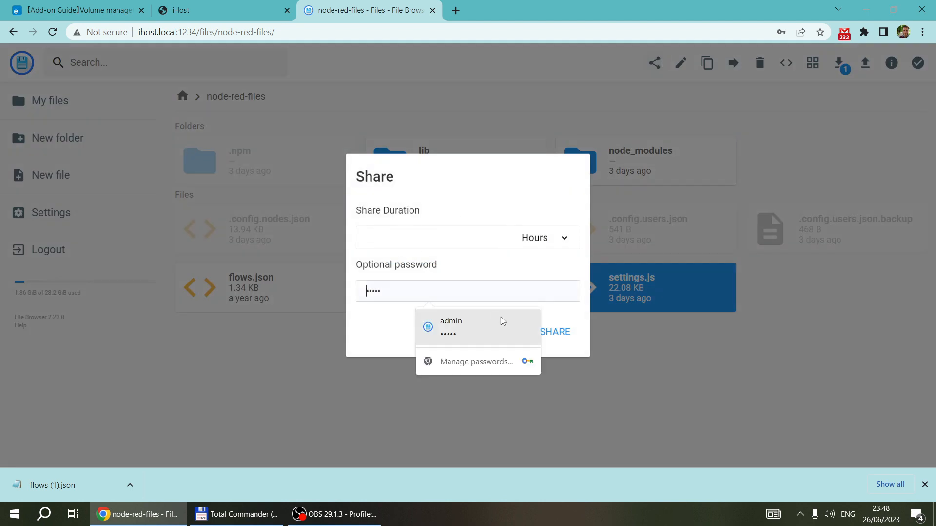
left_click(448, 199)
left_click(491, 331)
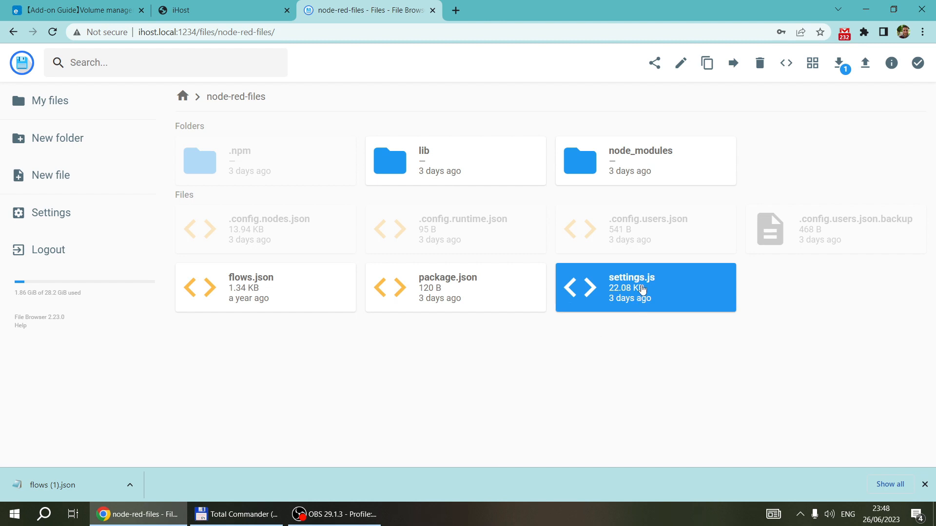
double_click(643, 289)
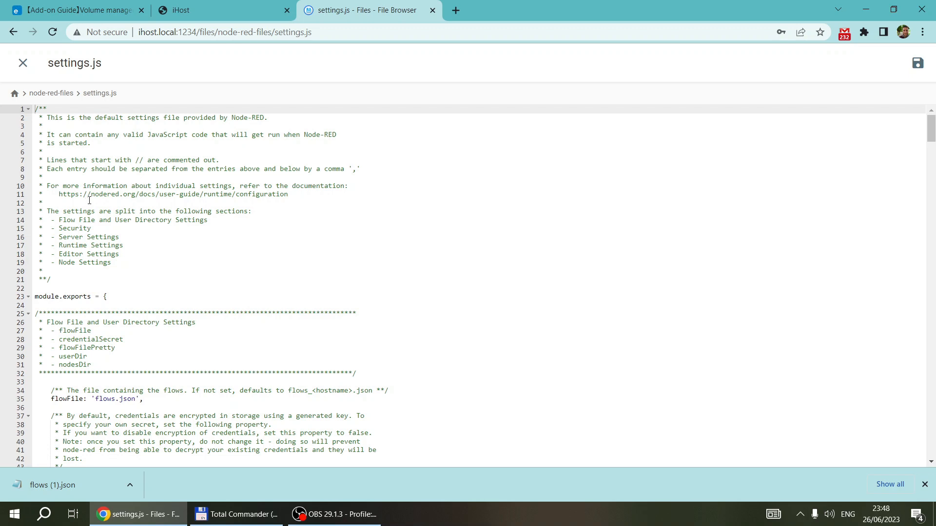
Step: Skim settings.js from its header comments through the Security and Server Settings sections and return to the start of the file
scroll(90, 201, "down", 10)
scroll(90, 200, "down", 5)
scroll(90, 201, "up", 12)
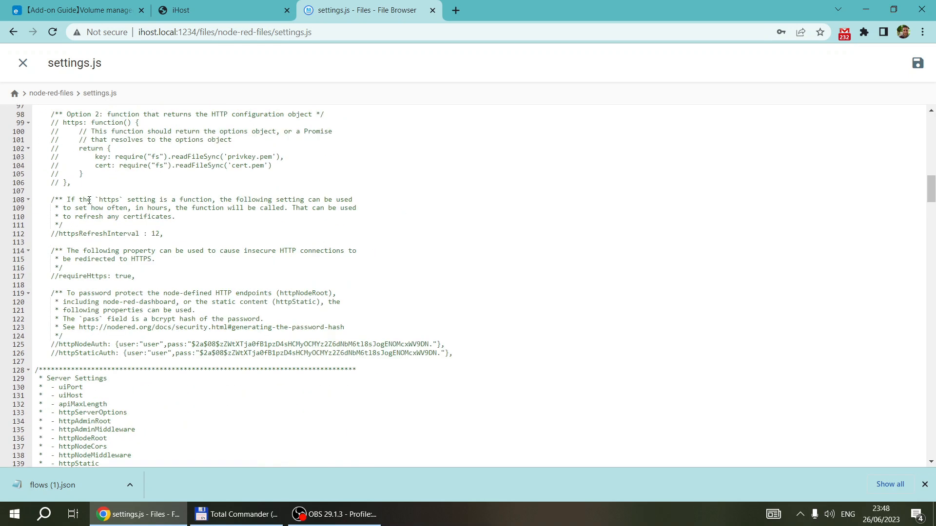
scroll(89, 200, "up", 5)
scroll(90, 201, "down", 12)
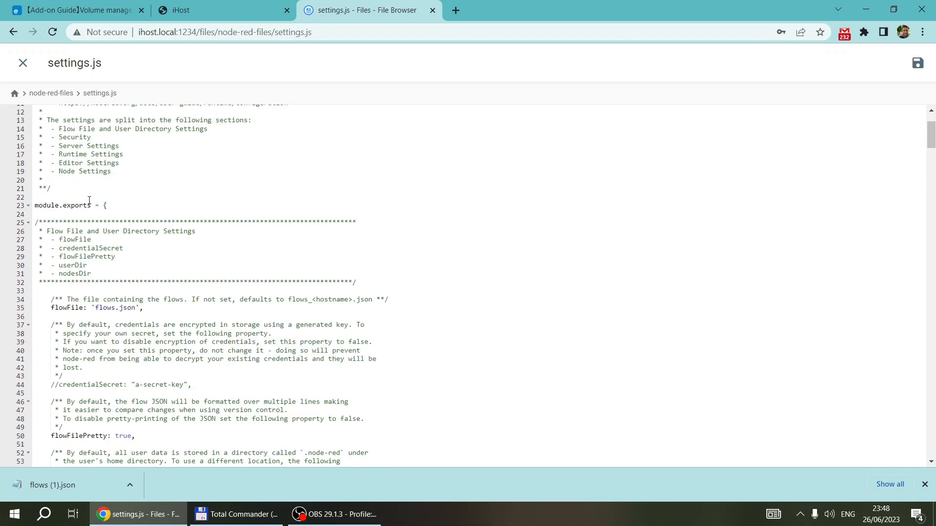
scroll(89, 201, "down", 6)
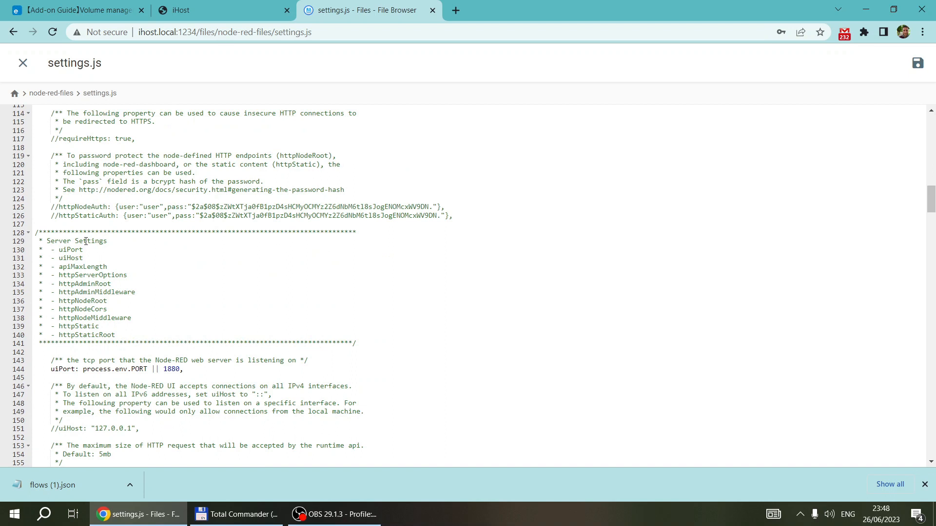
scroll(86, 241, "up", 9)
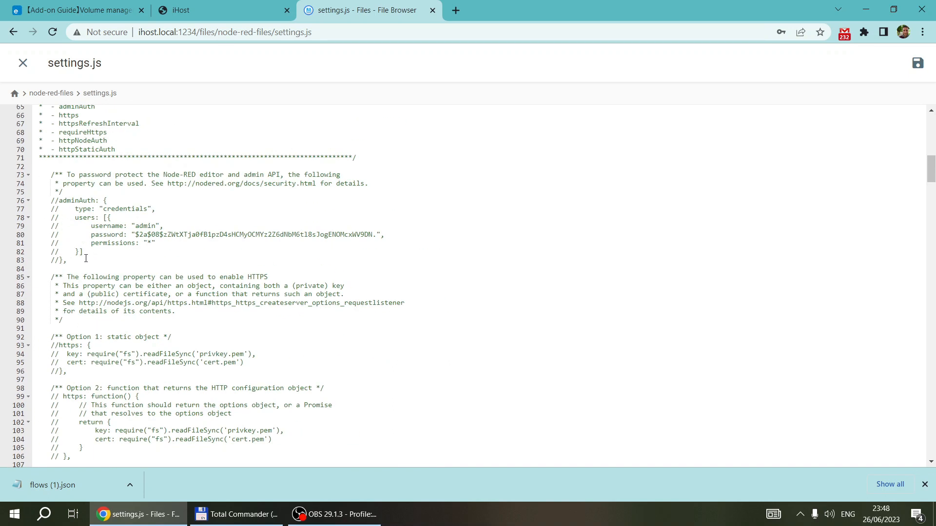
scroll(164, 302, "down", 5)
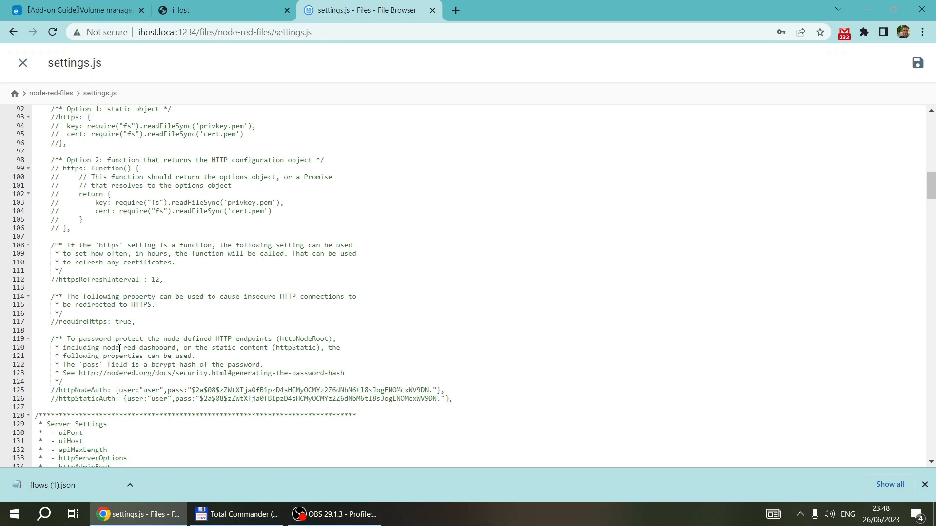
scroll(89, 157, "down", 6)
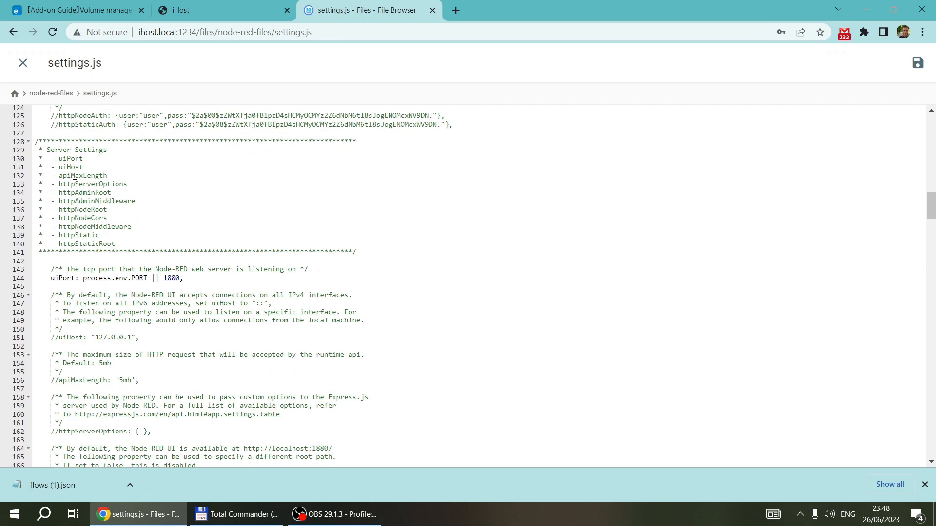
scroll(74, 184, "down", 4)
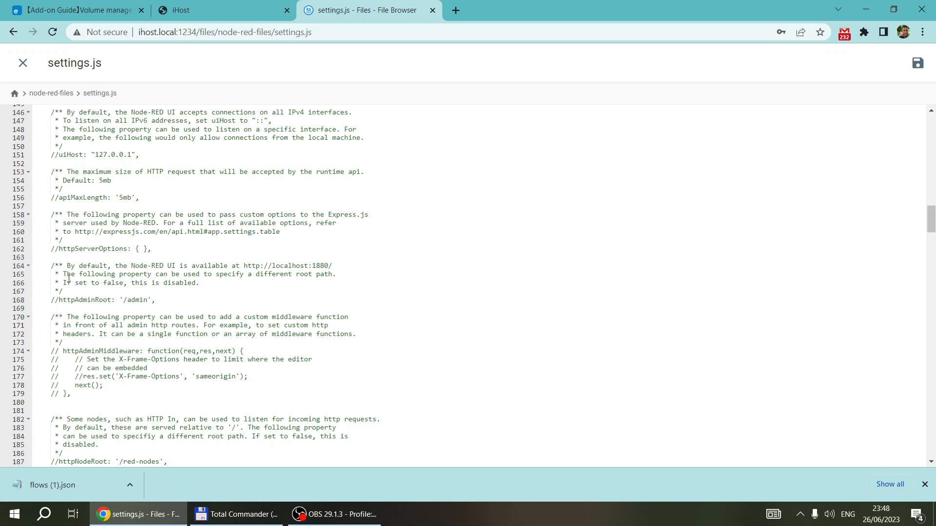
scroll(69, 269, "up", 20)
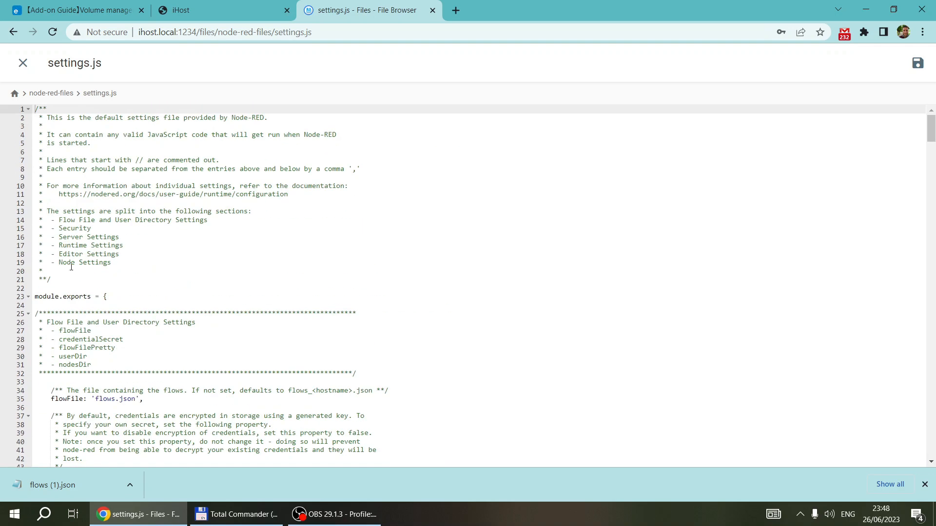
Step: Examine the Flow File and User Directory Settings in settings.js and place the cursor before credentialSecret in its commented-out line
scroll(71, 267, "down", 5)
scroll(79, 239, "up", 2)
scroll(79, 239, "down", 3)
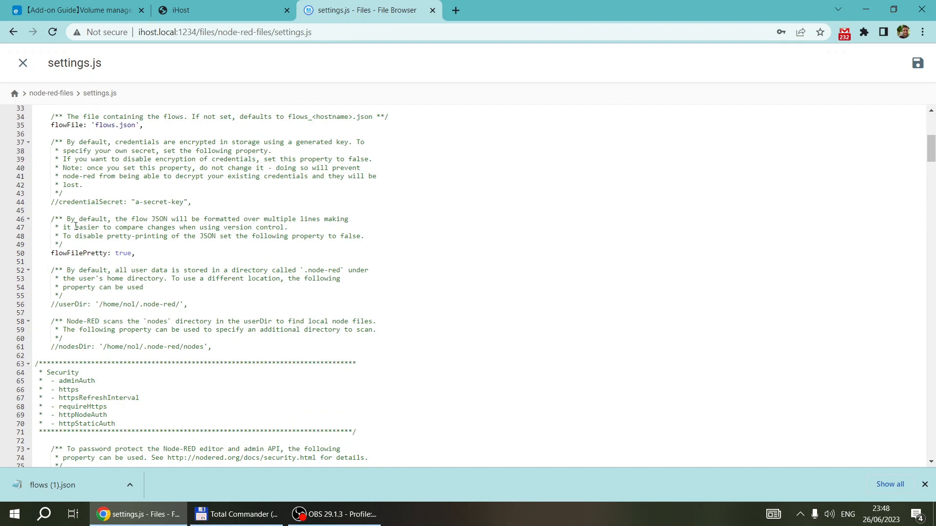
scroll(71, 224, "up", 1)
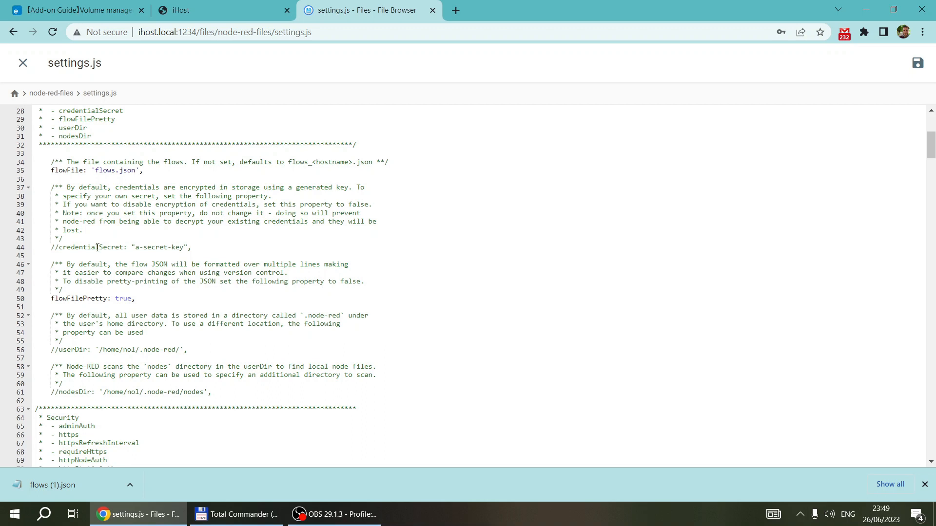
left_click(60, 247)
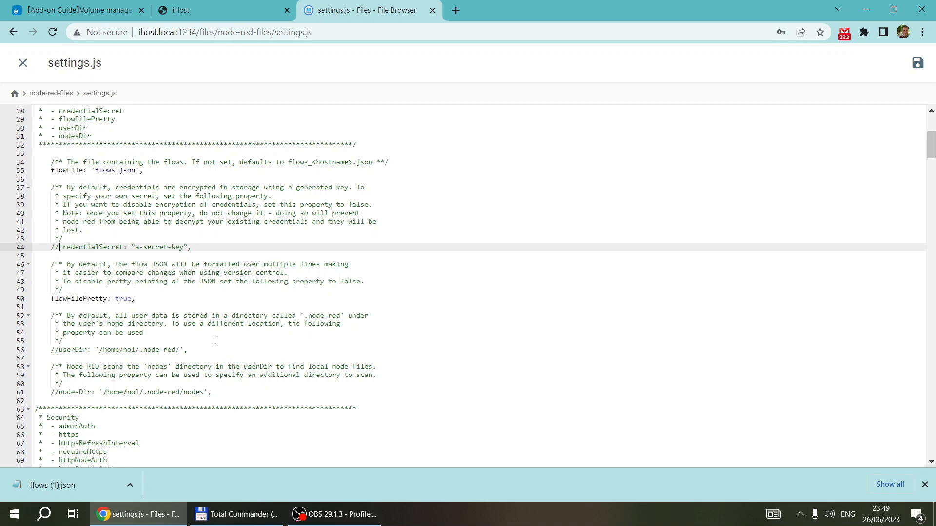
Step: Review the Security section, highlighting the commented-out adminAuth block, the static https option and the httpNodeAuth and httpStaticAuth lines
scroll(214, 340, "down", 1)
scroll(214, 339, "down", 3)
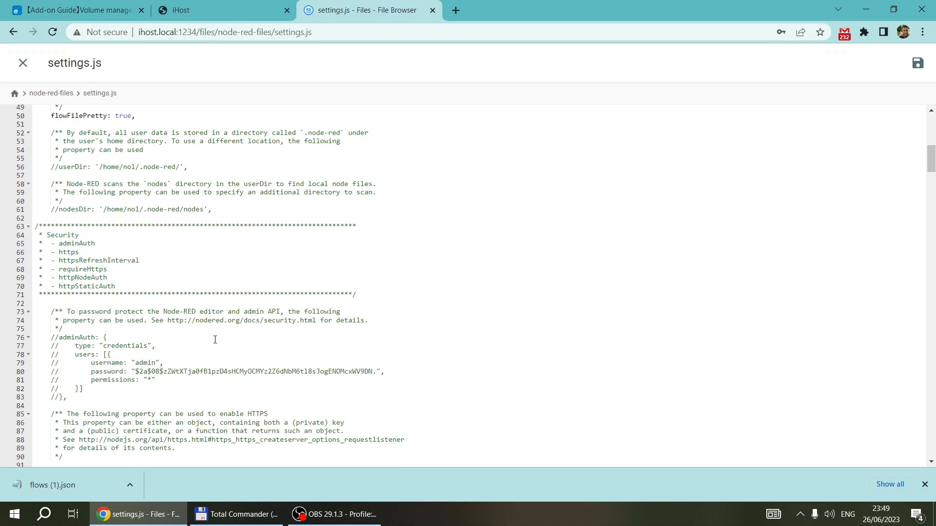
scroll(215, 339, "down", 3)
left_click_drag(59, 200, 35, 199)
scroll(145, 311, "down", 2)
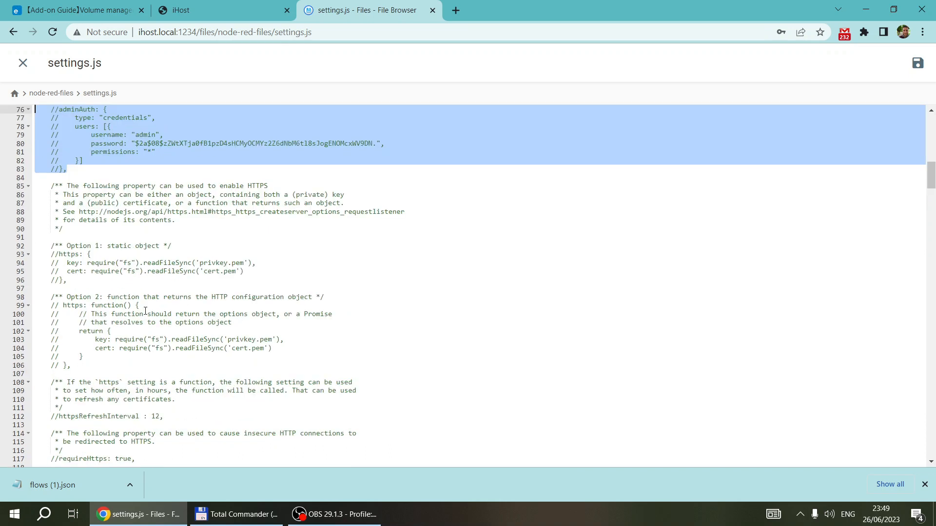
left_click_drag(83, 281, 40, 253)
scroll(127, 304, "down", 4)
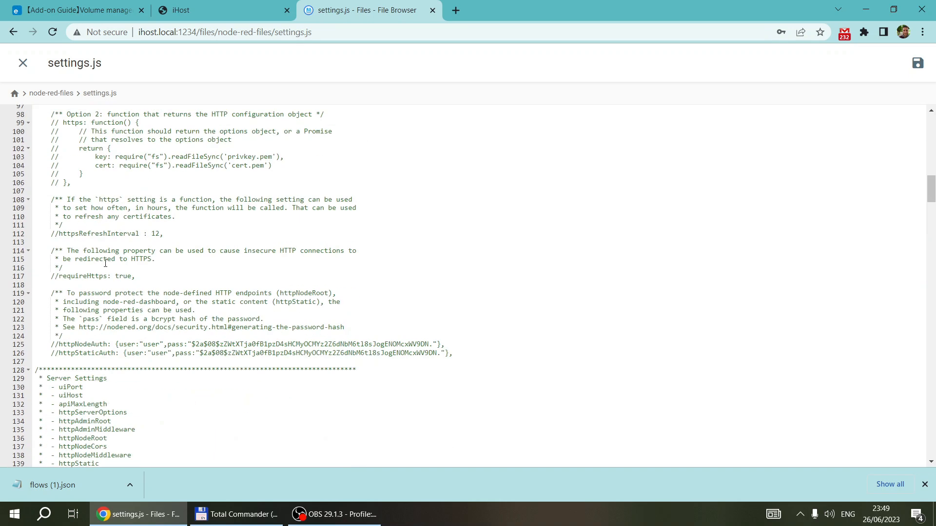
scroll(105, 263, "down", 2)
scroll(98, 265, "down", 1)
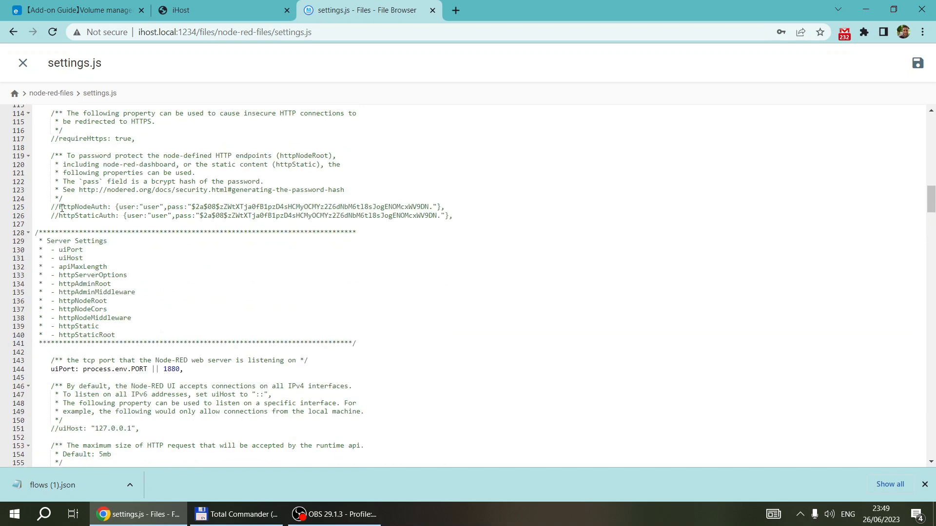
left_click_drag(453, 217, 8, 199)
Step: Read through the Server Settings from uiPort to httpStaticRoot and highlight node-red-static in the single-source httpStatic path
scroll(139, 280, "down", 4)
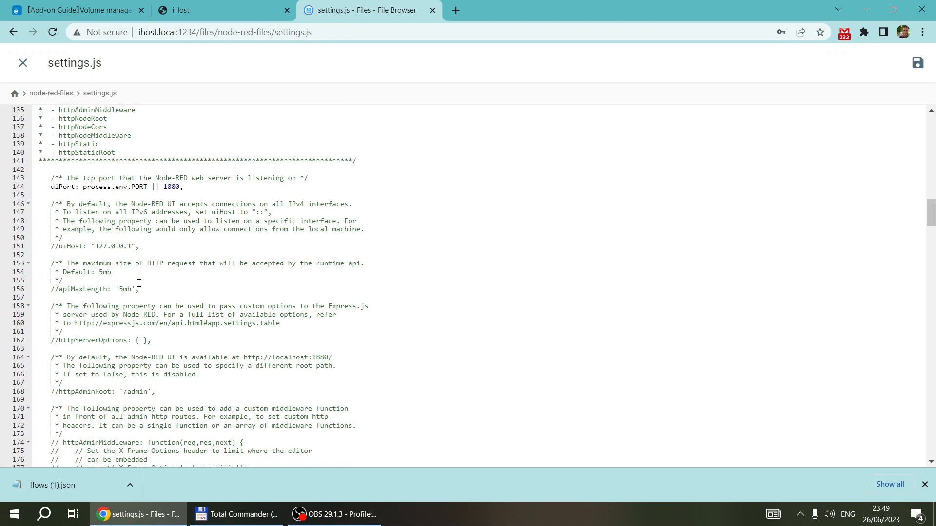
scroll(139, 283, "down", 1)
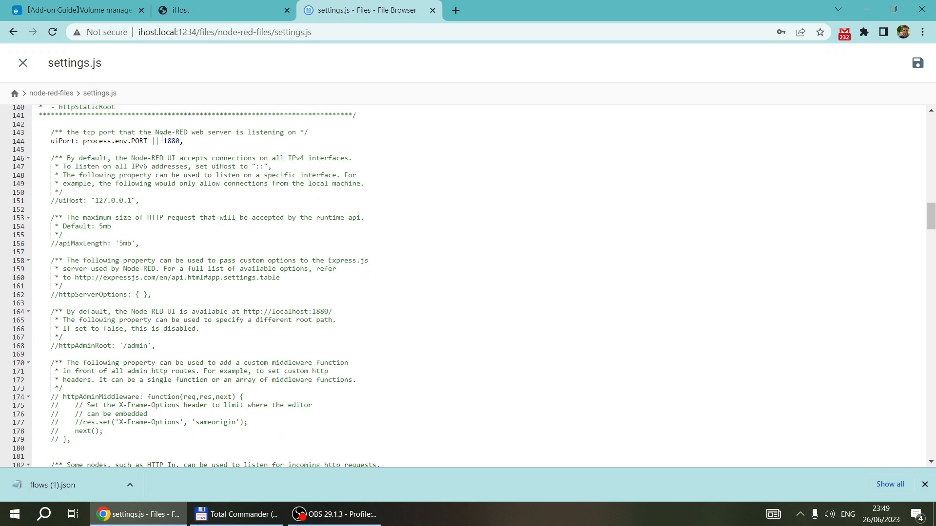
scroll(145, 264, "down", 2)
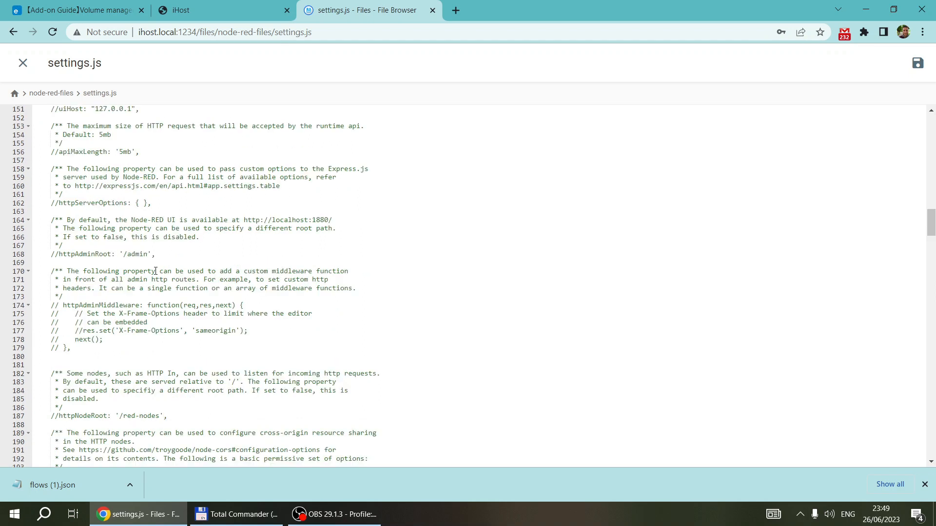
scroll(155, 271, "down", 2)
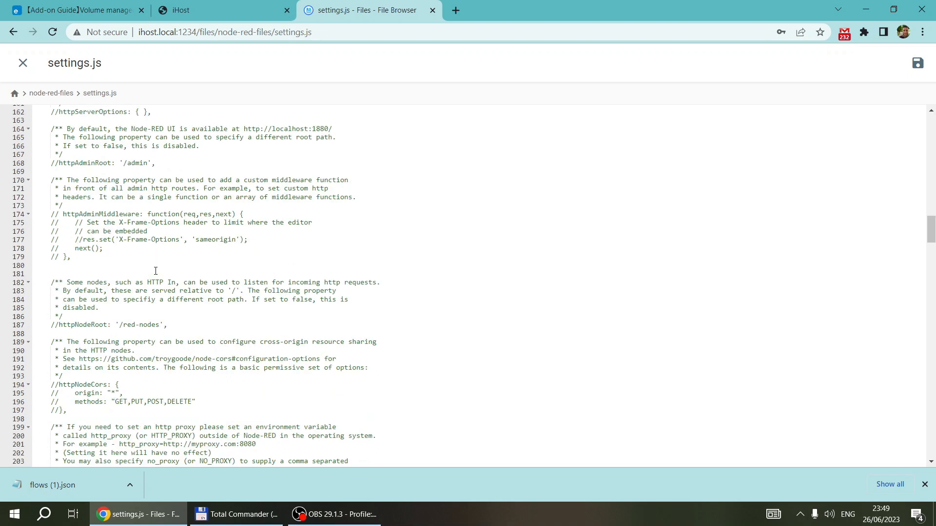
scroll(155, 271, "down", 2)
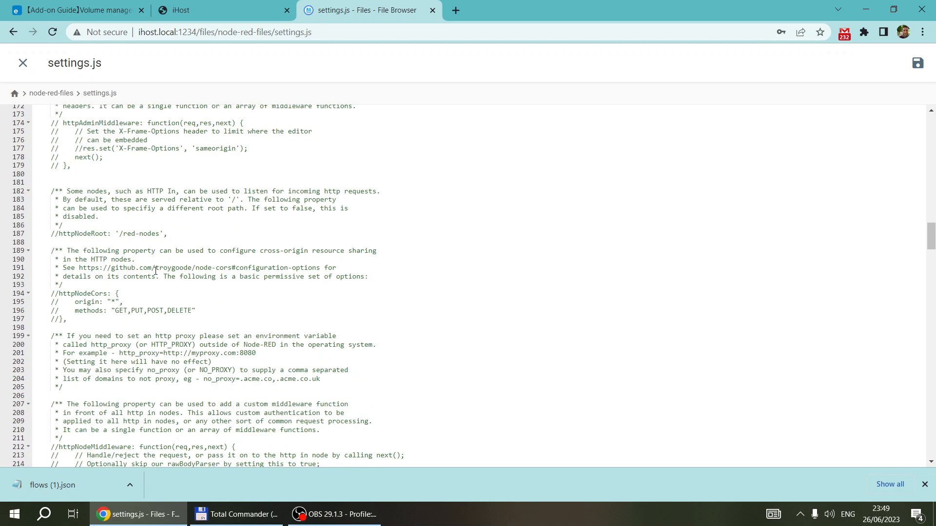
scroll(105, 254, "down", 3)
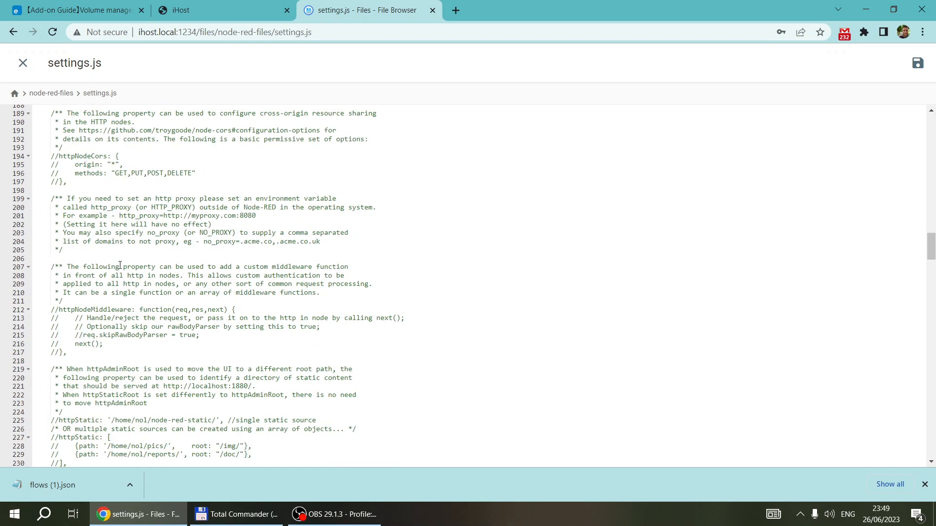
scroll(120, 266, "down", 2)
scroll(120, 265, "down", 2)
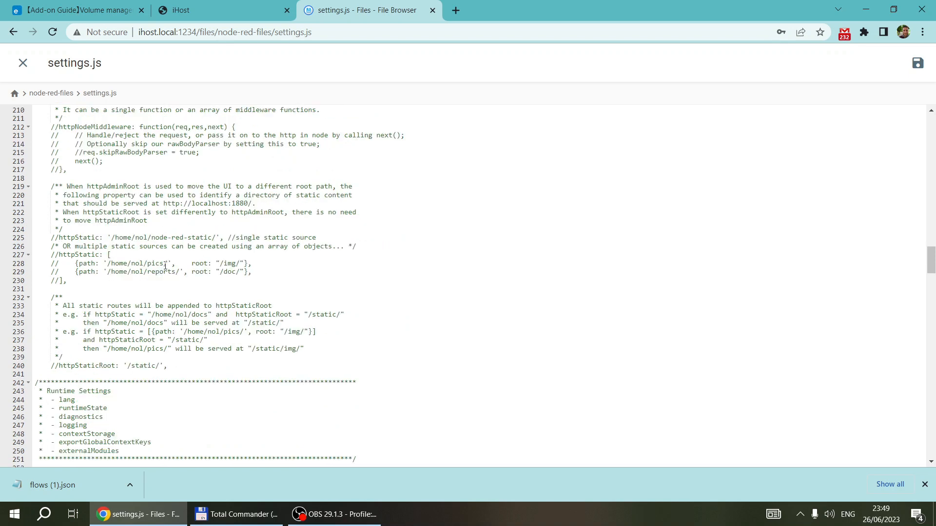
left_click_drag(152, 238, 212, 238)
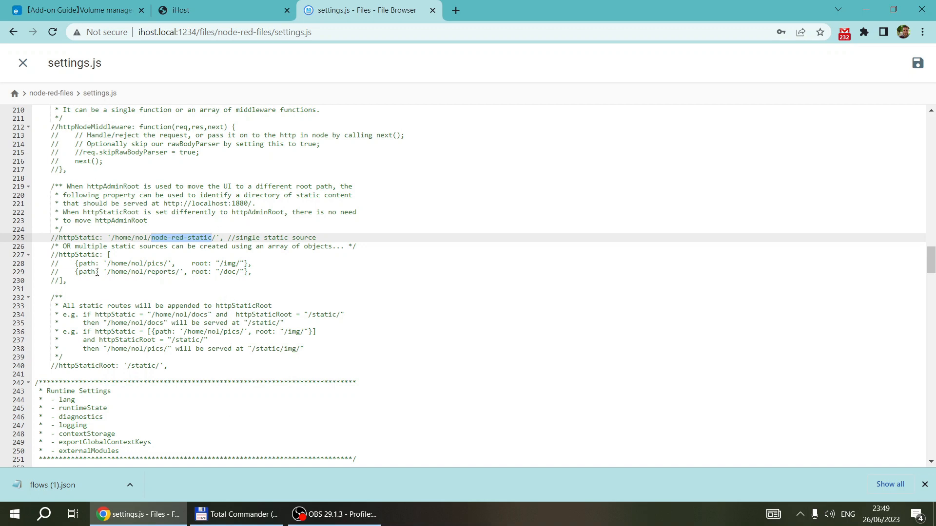
Step: Review the Runtime Settings for language, diagnostics, runtime state and logging, highlighting the Context Storage block
scroll(108, 283, "down", 5)
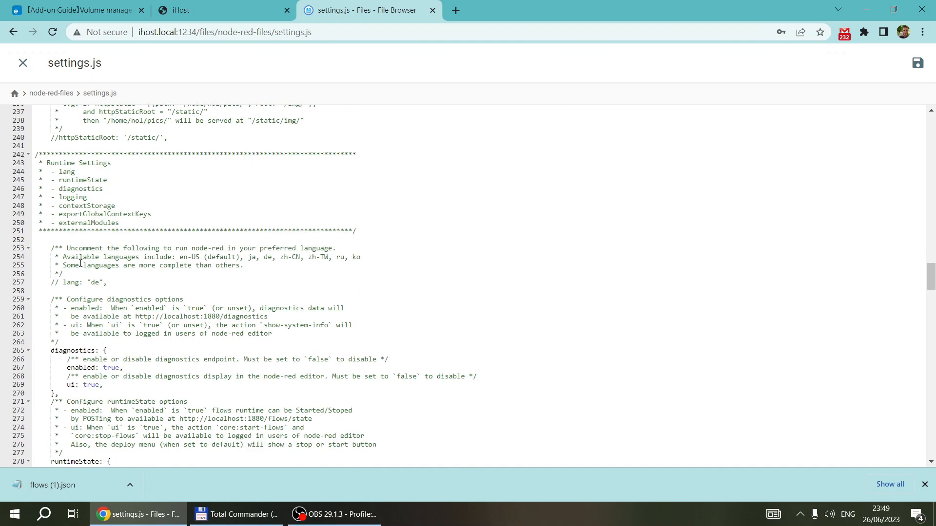
scroll(75, 256, "down", 2)
scroll(78, 281, "down", 2)
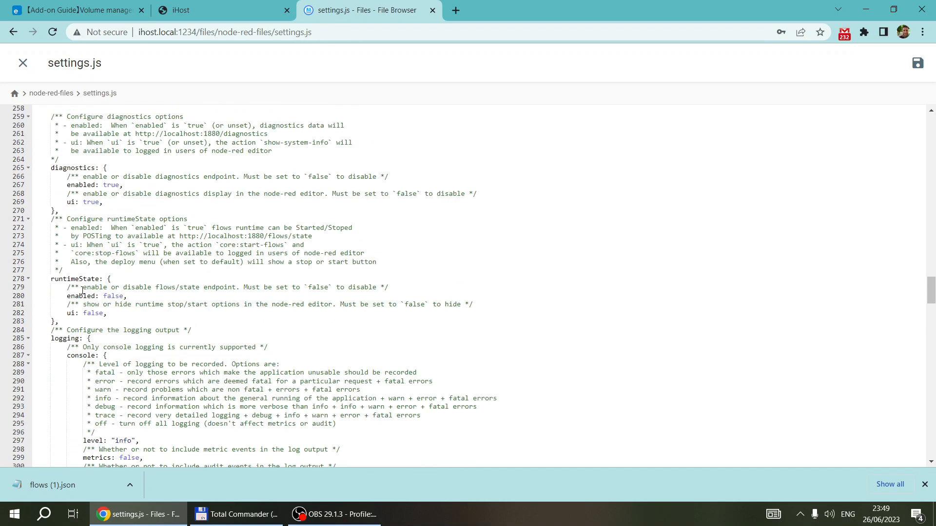
scroll(96, 334, "down", 2)
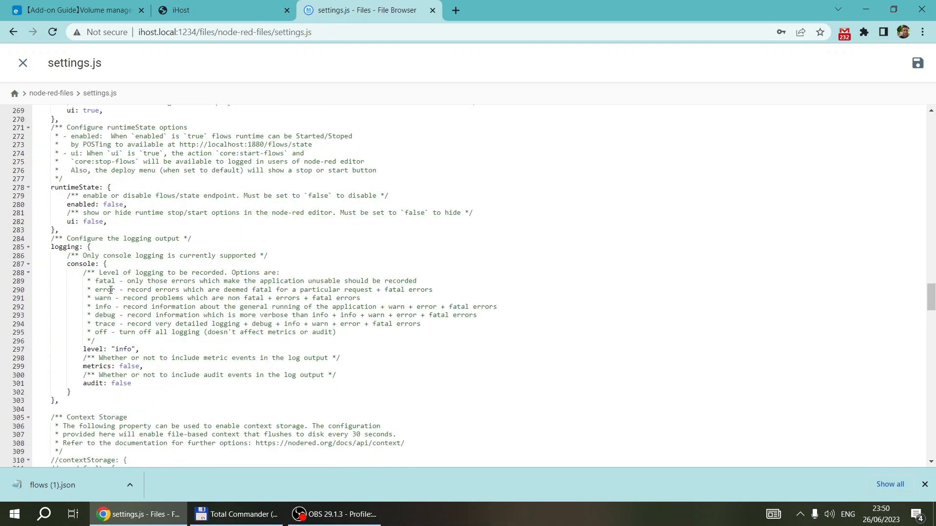
scroll(110, 289, "down", 3)
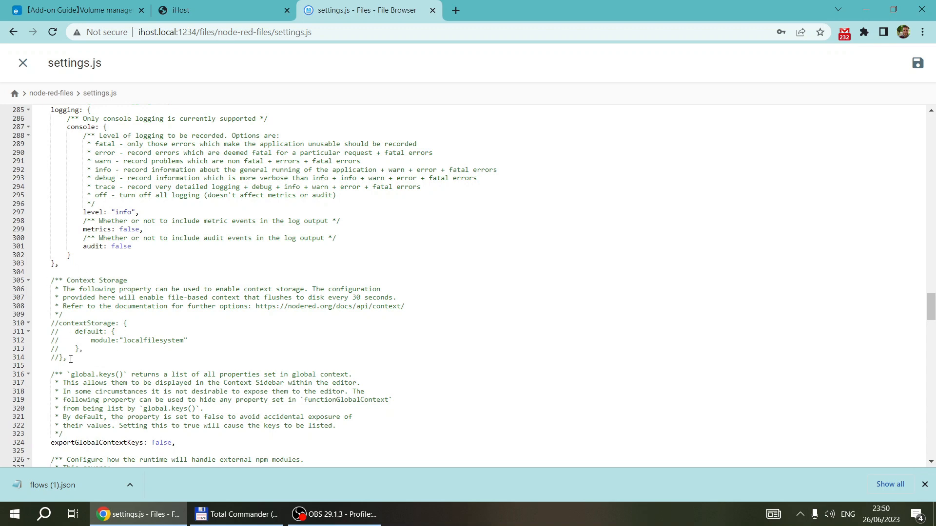
left_click_drag(71, 359, 51, 281)
left_click(128, 323)
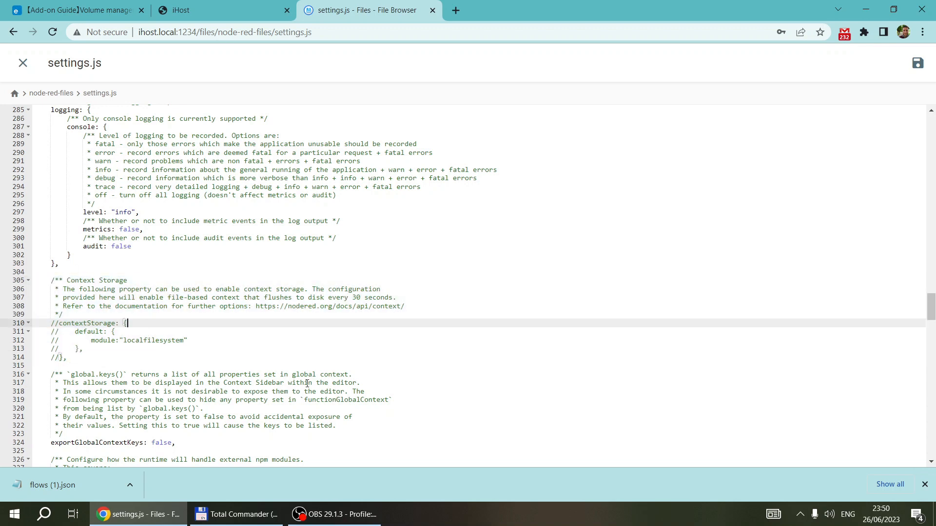
Step: Examine the externalModules options, the Editor Settings and the Node Settings through the end of the file, returning to the codeEditor block
scroll(307, 383, "down", 3)
scroll(162, 284, "down", 2)
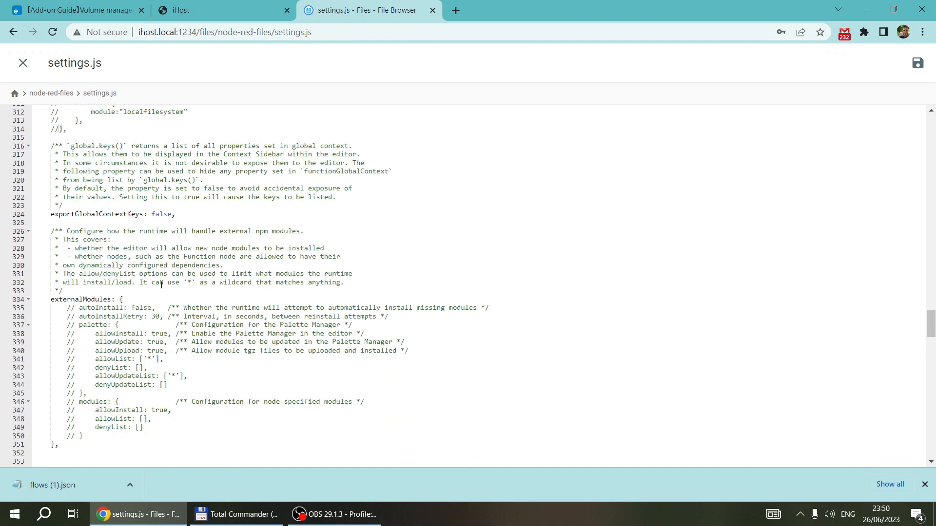
scroll(122, 287, "down", 6)
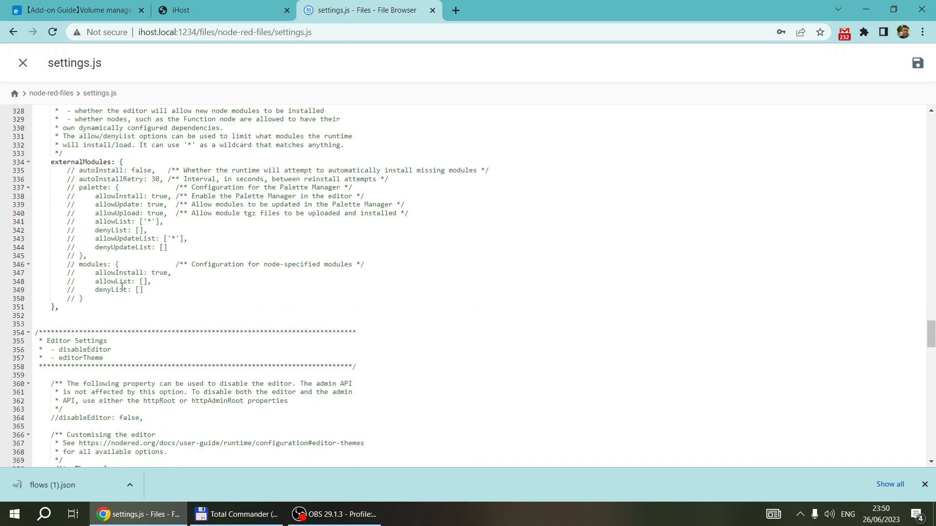
scroll(122, 286, "down", 5)
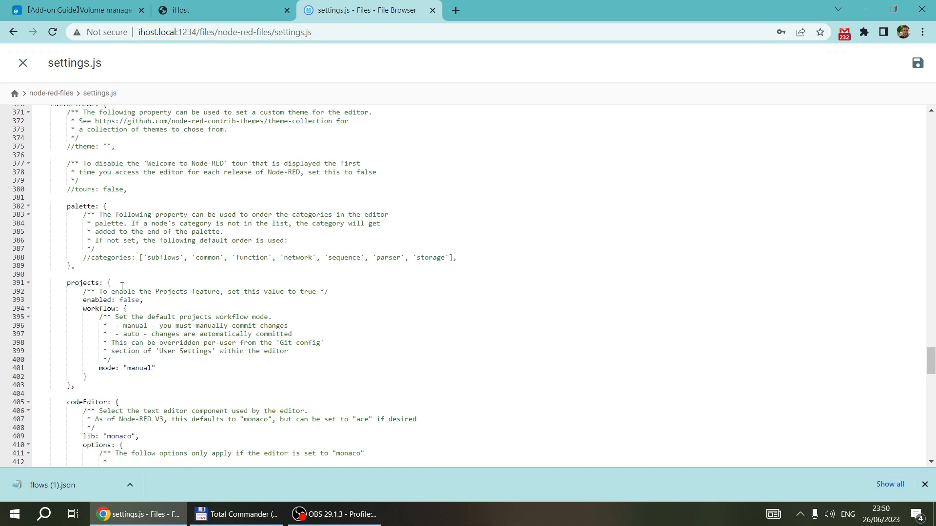
scroll(122, 287, "down", 12)
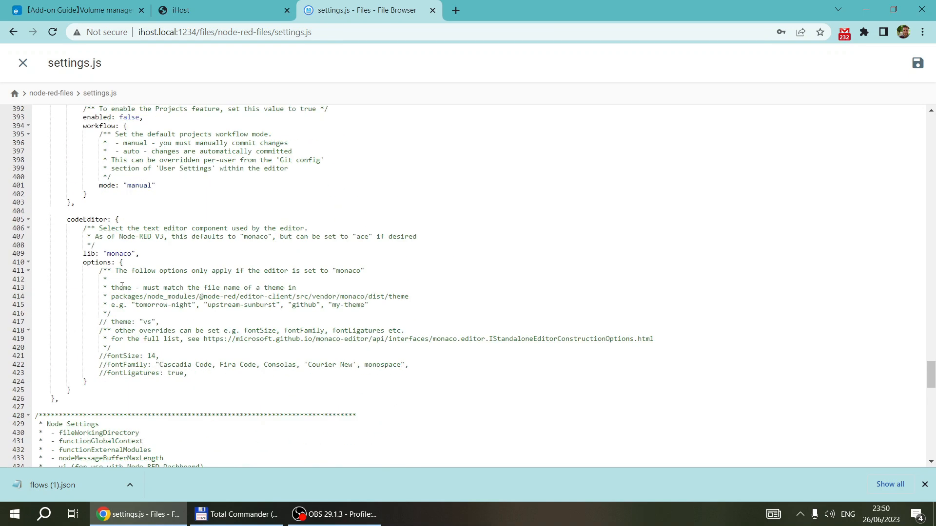
scroll(122, 287, "down", 12)
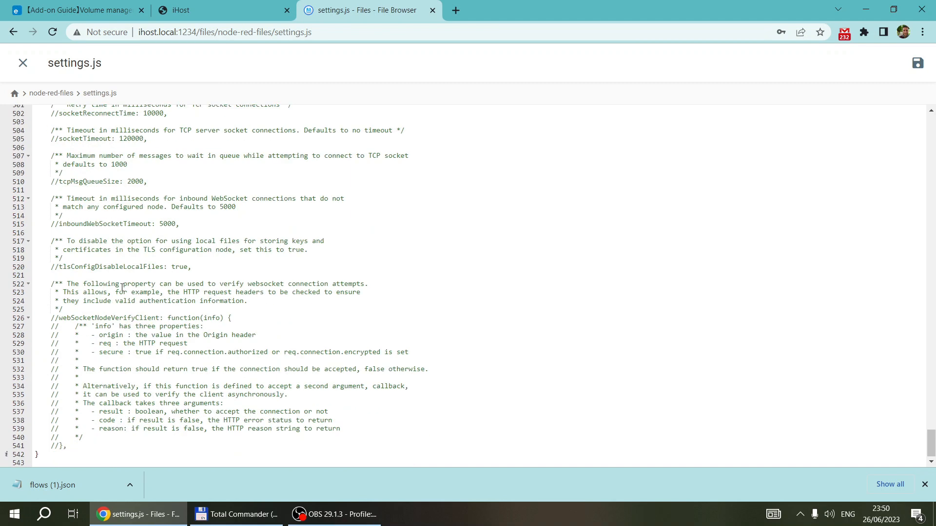
scroll(122, 287, "up", 18)
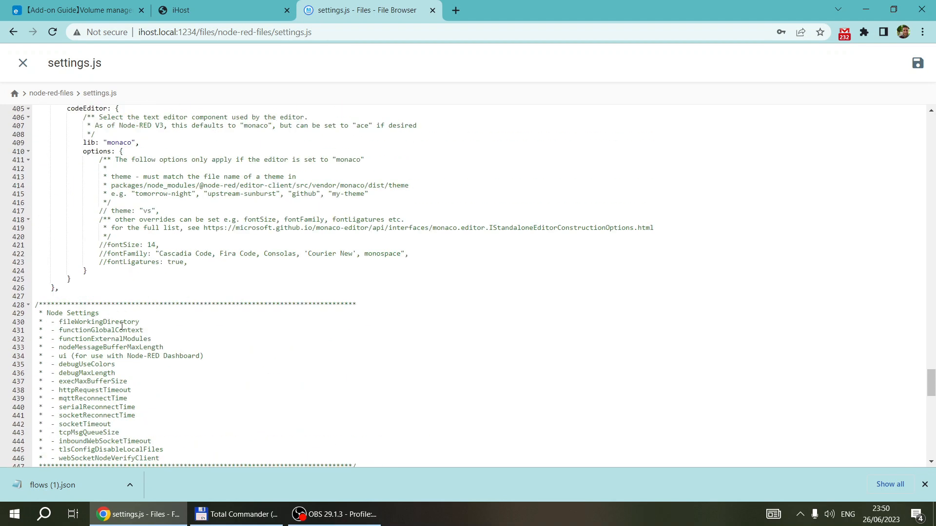
scroll(122, 325, "up", 3)
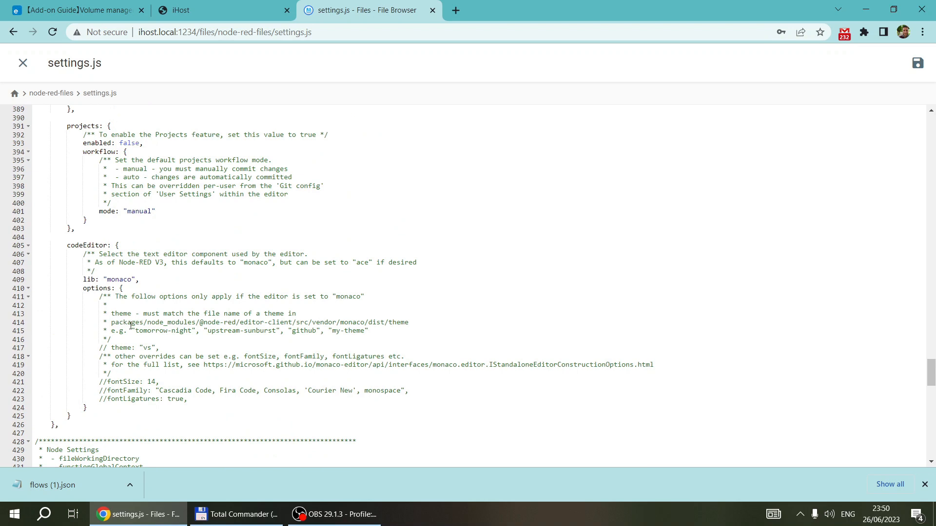
Step: Review settings.js from the palette and projects options through the Node Settings up to serialReconnectTime, returning to the Node Settings list
scroll(106, 210, "up", 3)
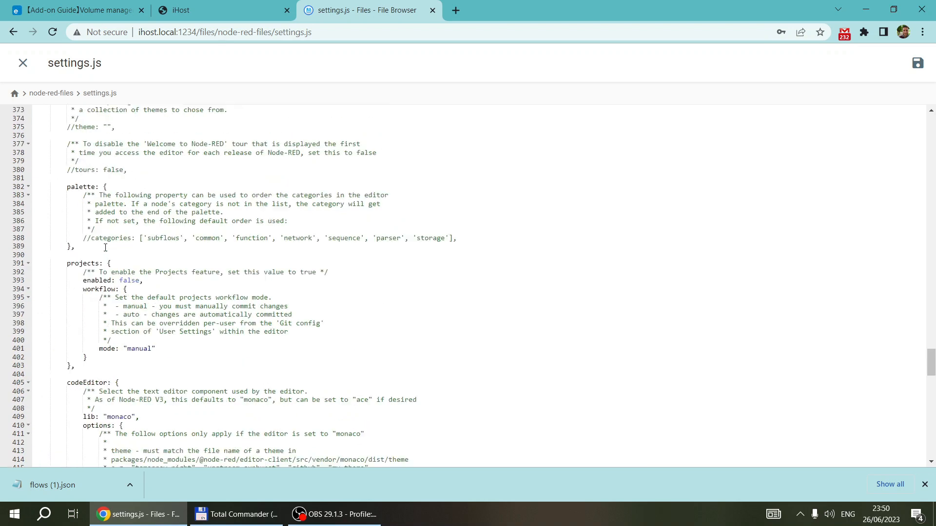
scroll(105, 248, "down", 9)
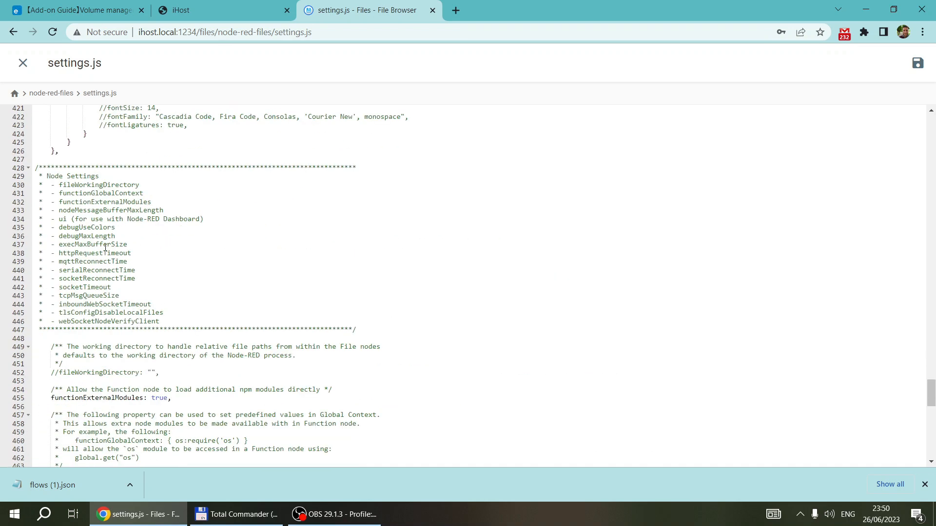
scroll(106, 248, "down", 3)
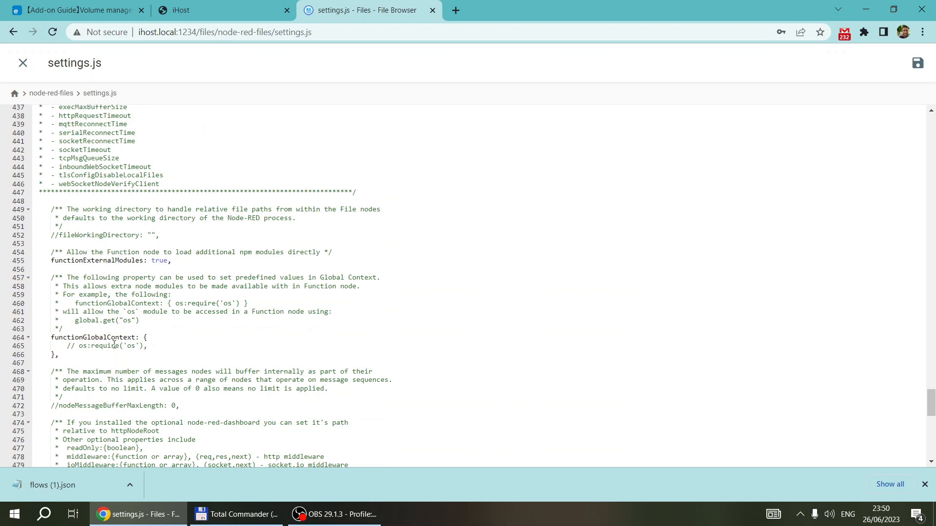
scroll(96, 320, "down", 4)
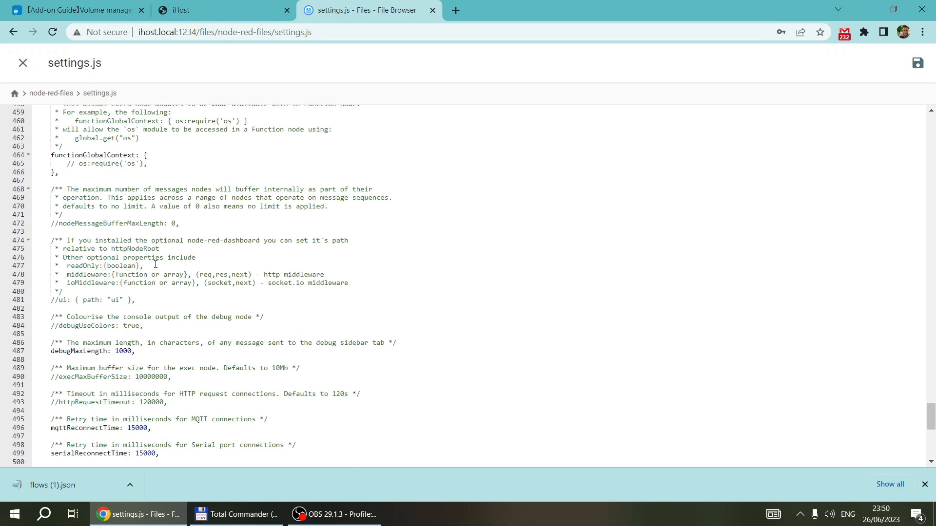
scroll(155, 264, "up", 9)
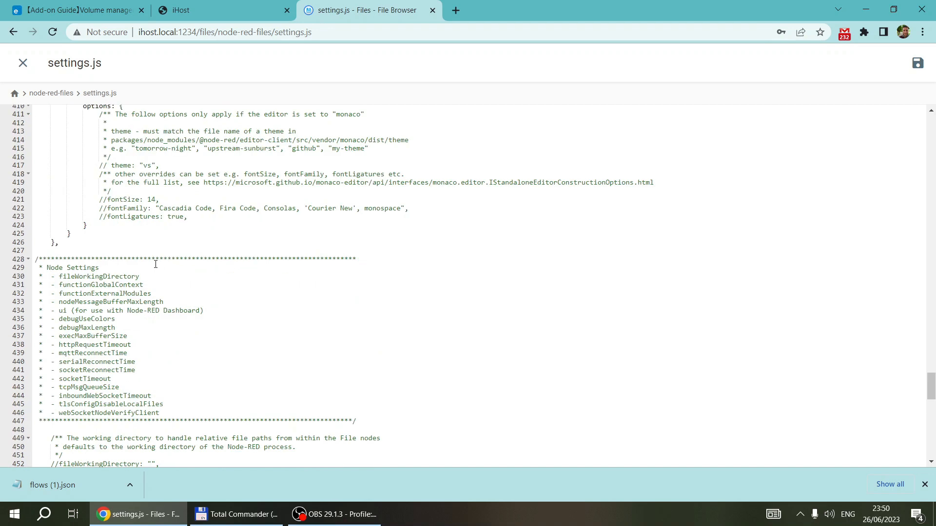
left_click(132, 251)
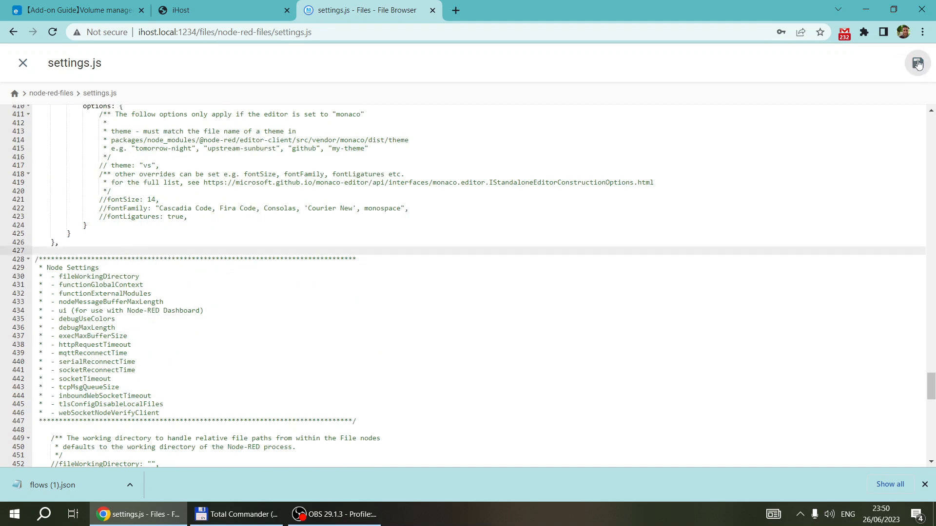
Step: Close the settings.js editor without saving, dismiss the browser's downloads bar and select settings.js in the node-red-files folder
left_click(23, 62)
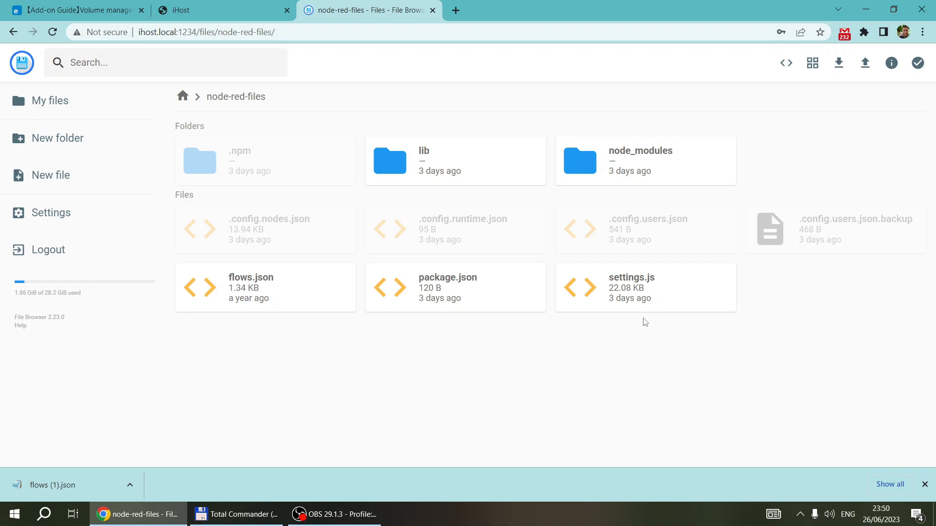
left_click(924, 484)
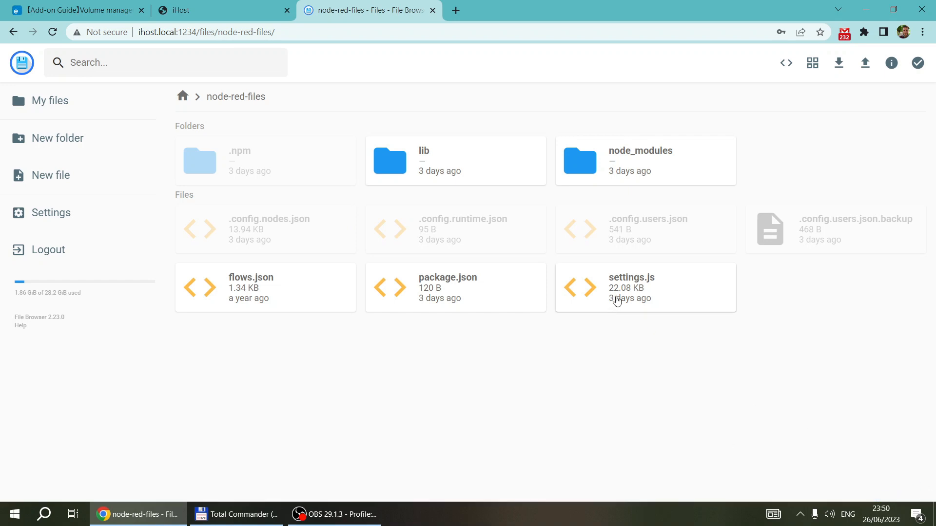
left_click(615, 300)
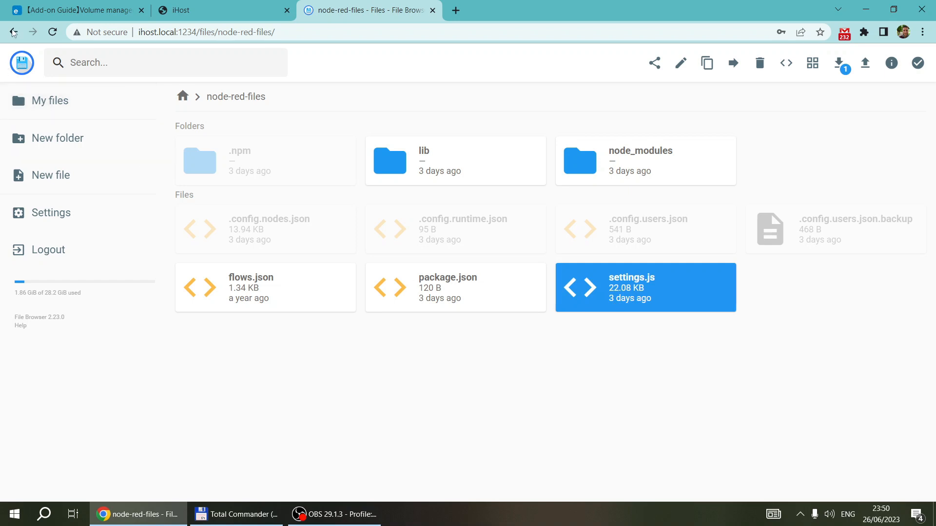
Step: Switch to the eWeLink forum's Volume management & Filebrowser add-on guide and review its setup steps and the replies, returning to Step 2
left_click(70, 9)
scroll(636, 368, "down", 7)
scroll(636, 367, "down", 15)
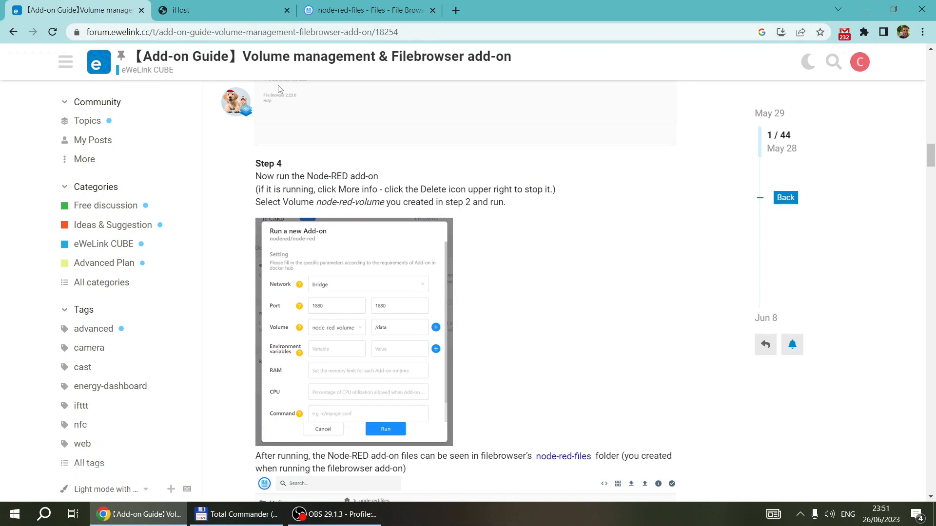
scroll(579, 347, "down", 15)
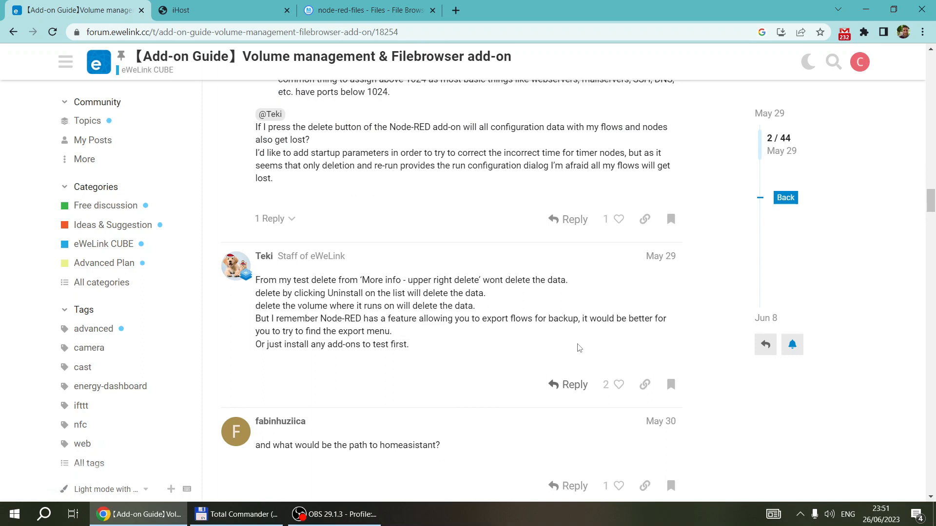
scroll(579, 347, "up", 15)
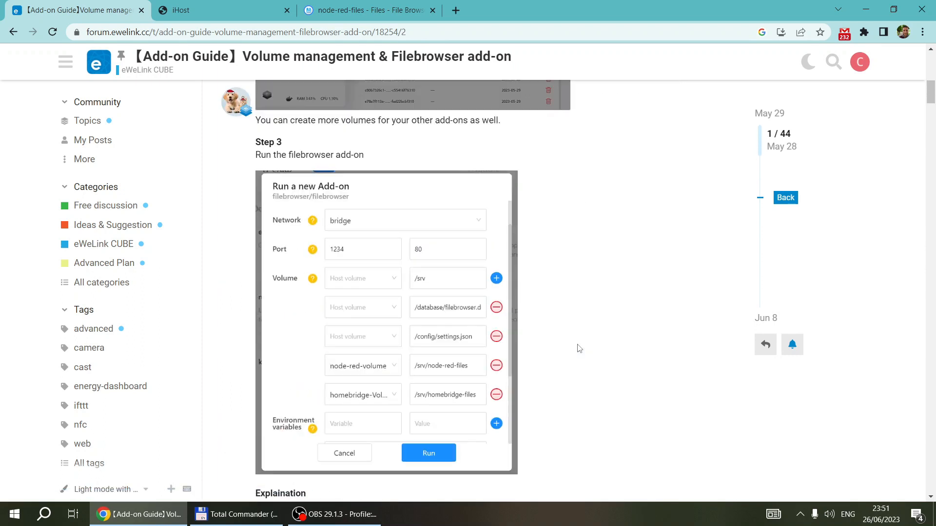
scroll(629, 278, "up", 1)
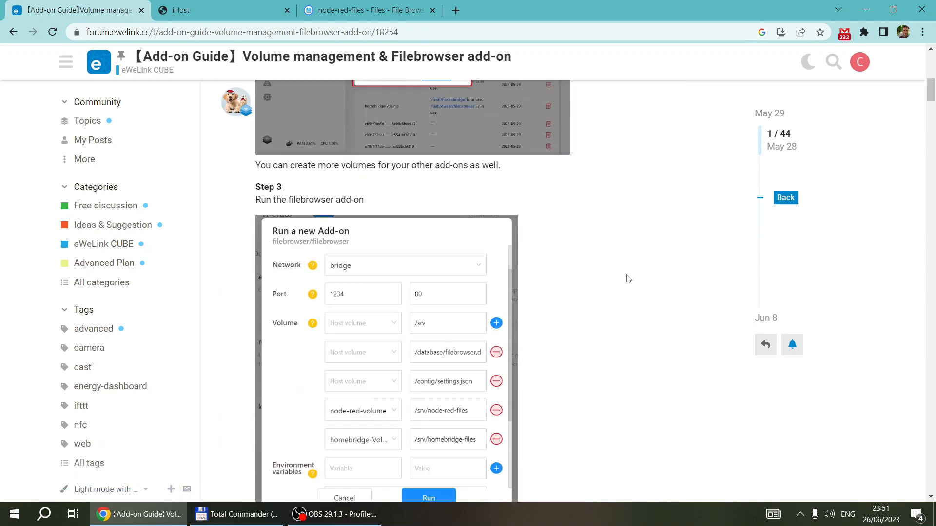
scroll(628, 279, "up", 7)
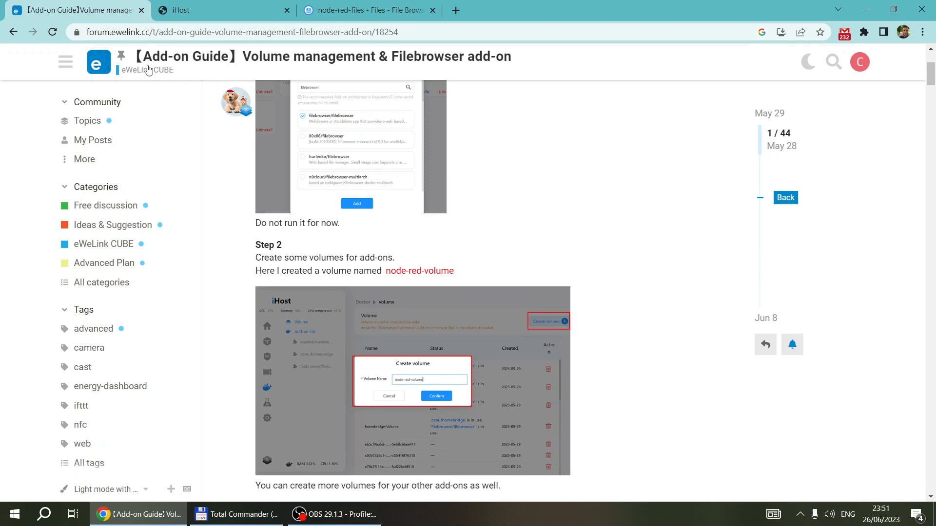